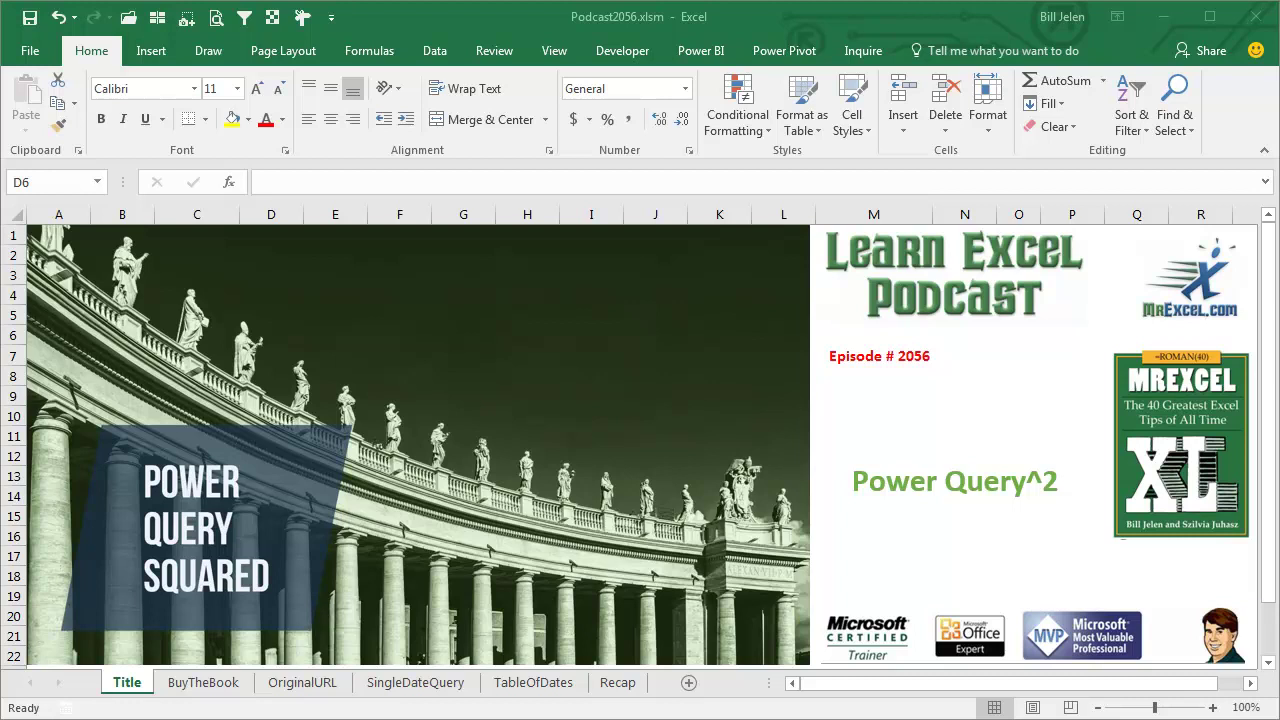
Step: Move through the sheets to the BuyTheBook sheet showing the M is for (DATA) MONKEY cover
key(ctrl+Page_Down)
key(ctrl+Page_Down)
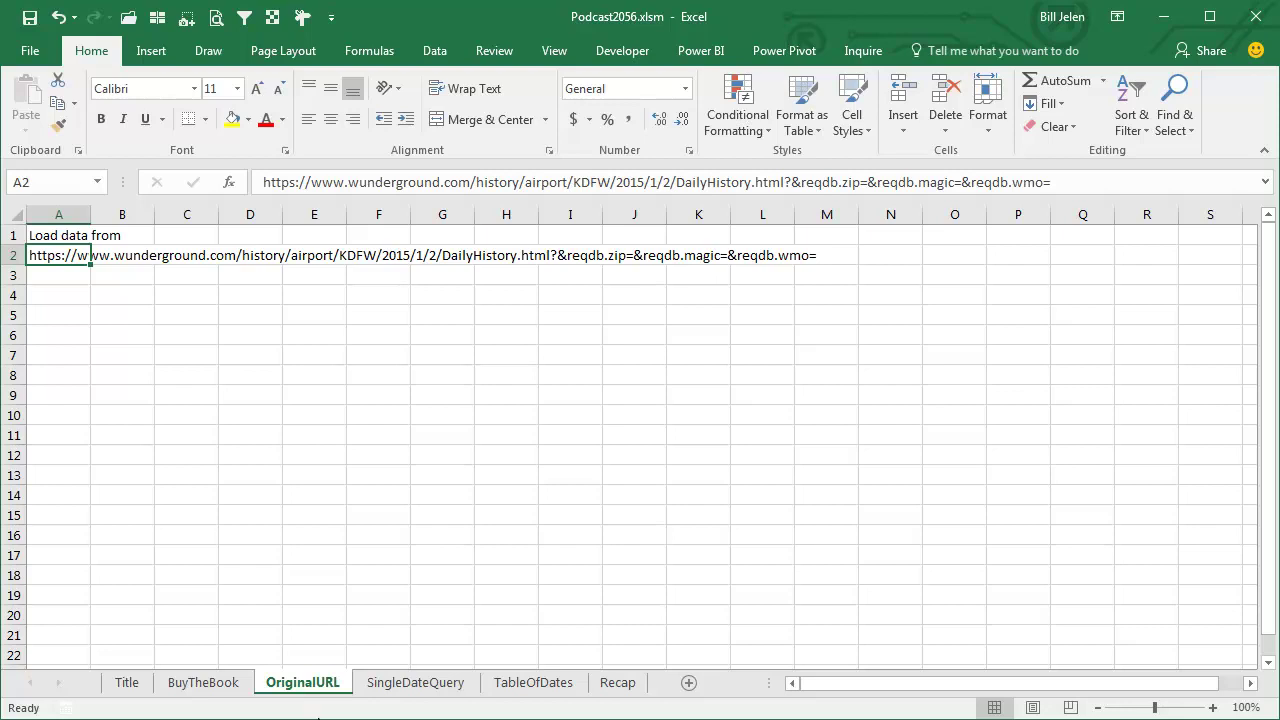
click(188, 690)
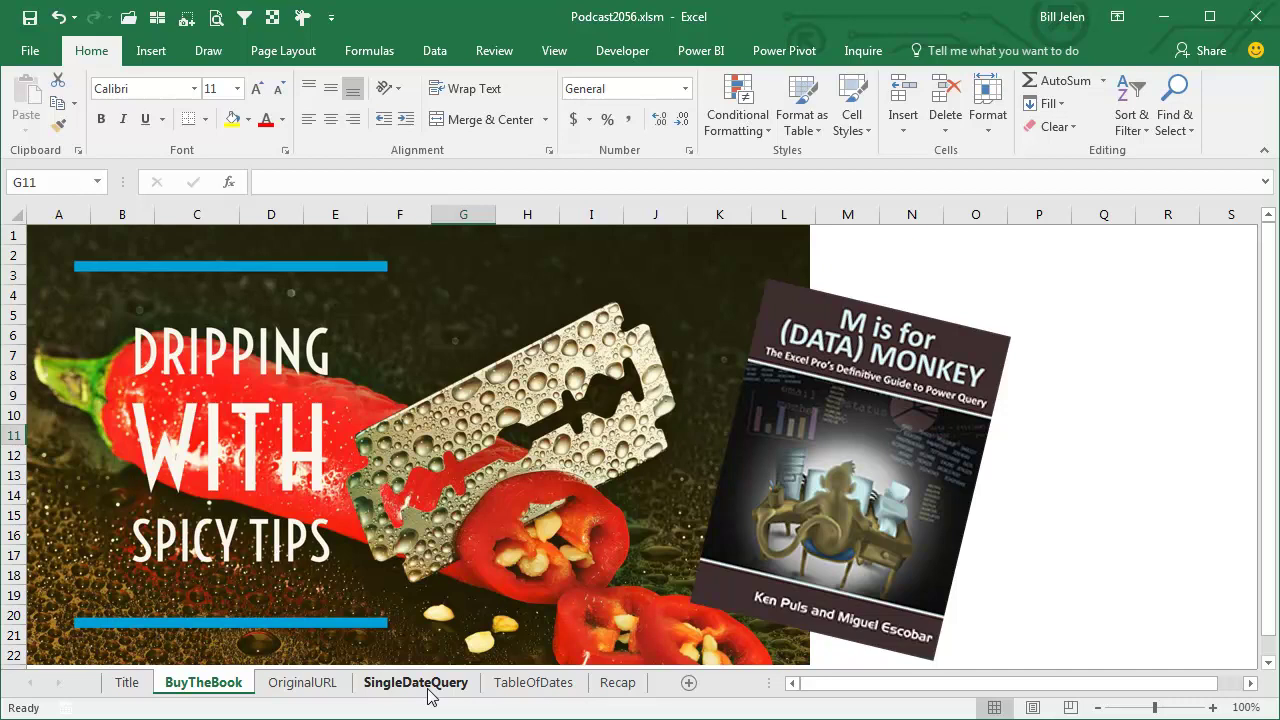
Step: Glance at the SingleDateQuery sheet, then return to the OriginalURL sheet with the KDFW address
click(428, 688)
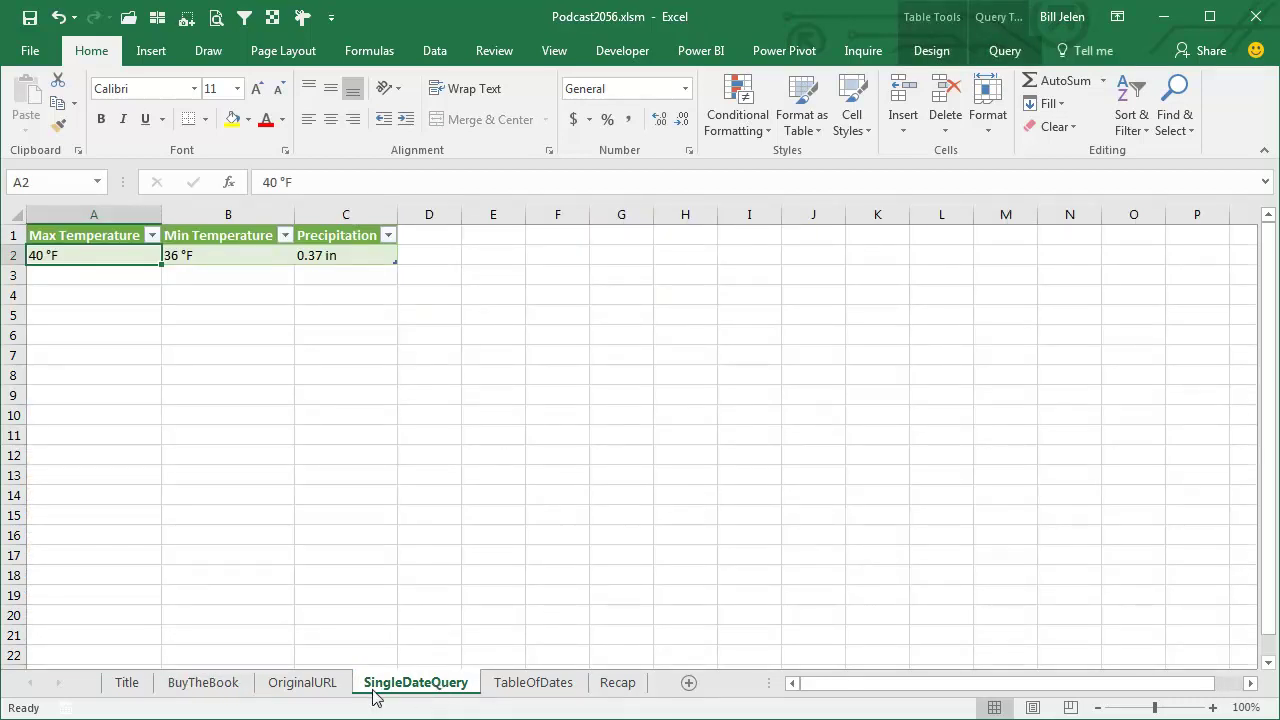
click(303, 683)
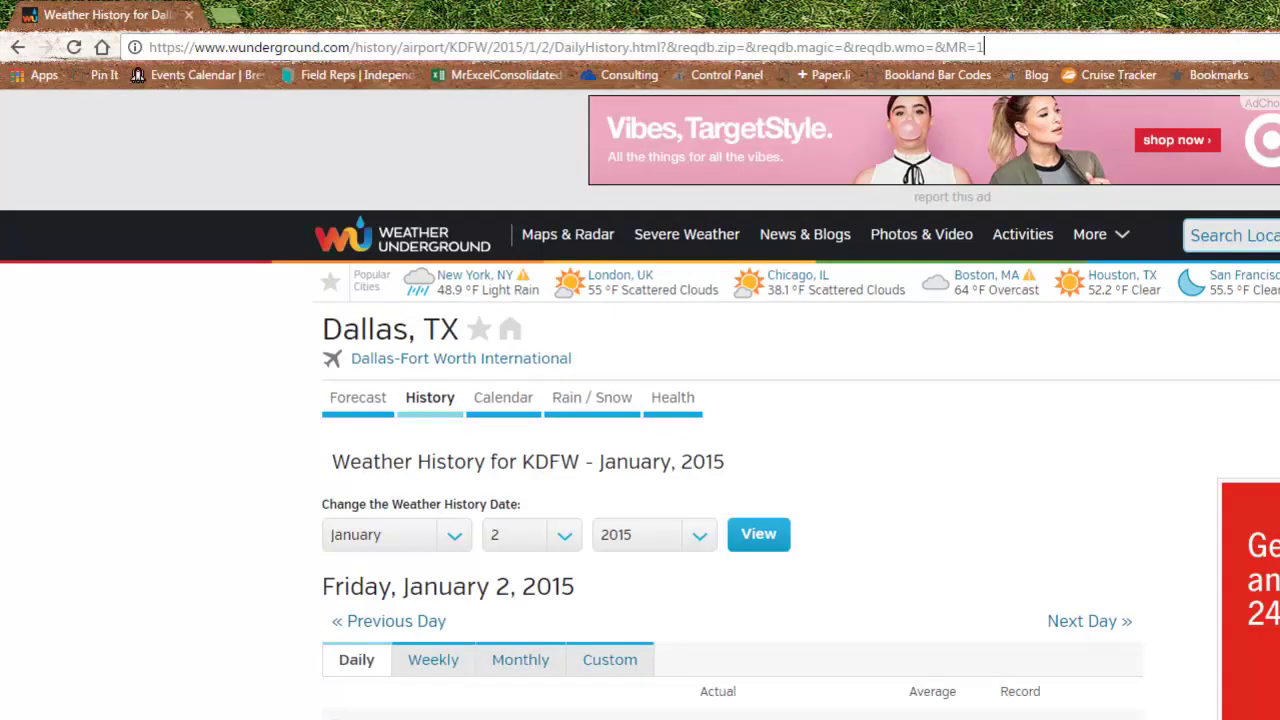
Step: Scroll through the KDFW January 2, 2015 history page to review temperature, precipitation and wind
scroll(849, 346, down, 3)
scroll(847, 350, down, 2)
scroll(835, 363, down, 3)
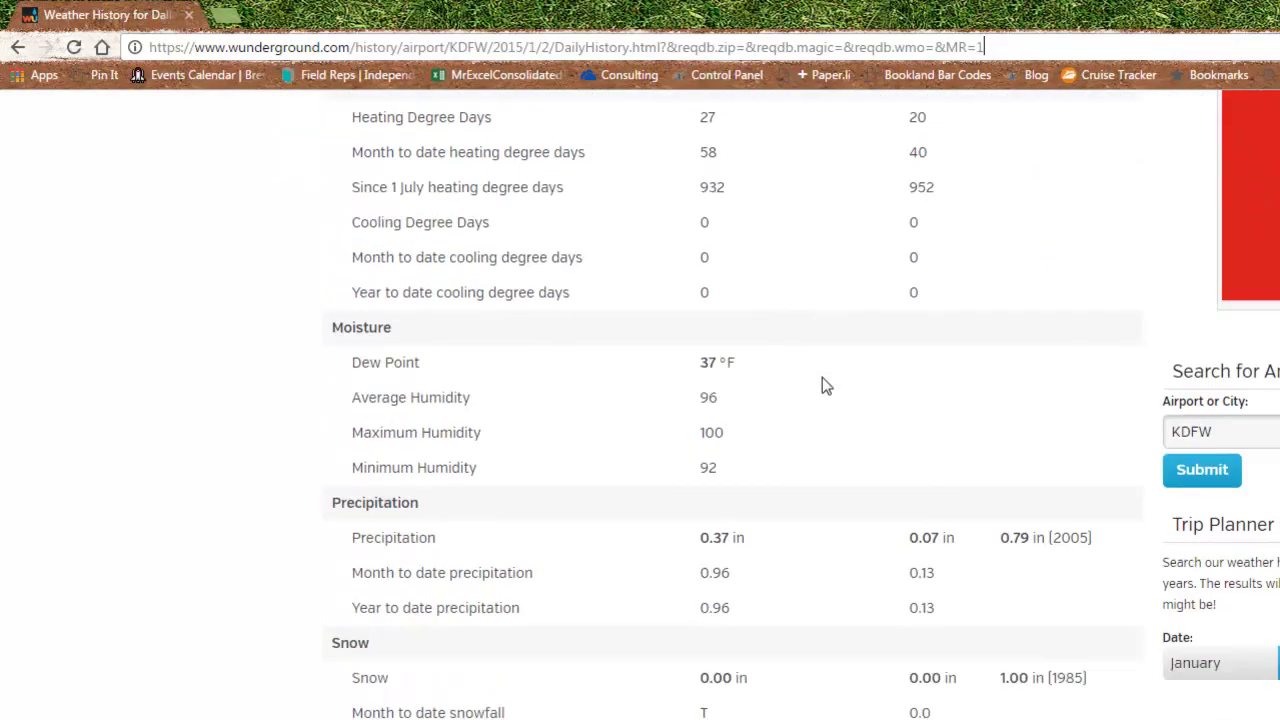
scroll(822, 377, down, 2)
scroll(815, 383, down, 1)
scroll(814, 384, down, 2)
scroll(813, 387, down, 3)
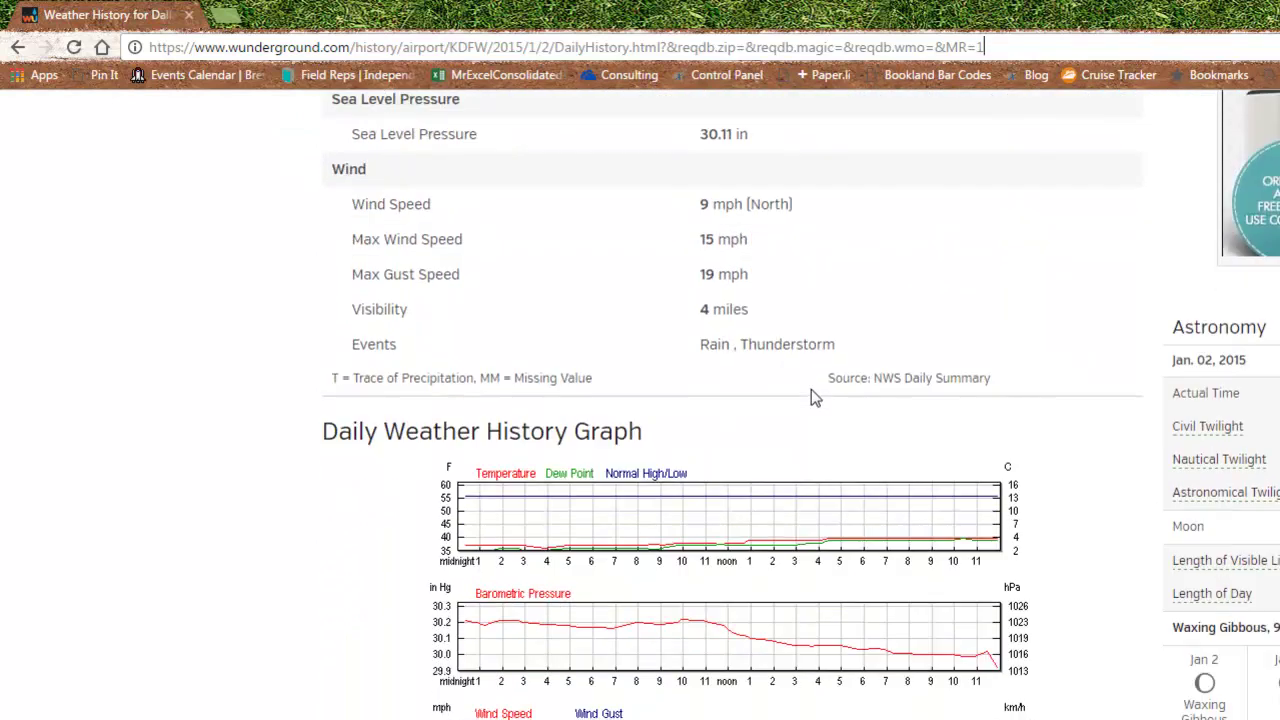
scroll(811, 390, up, 5)
scroll(811, 390, up, 1)
scroll(811, 390, up, 1)
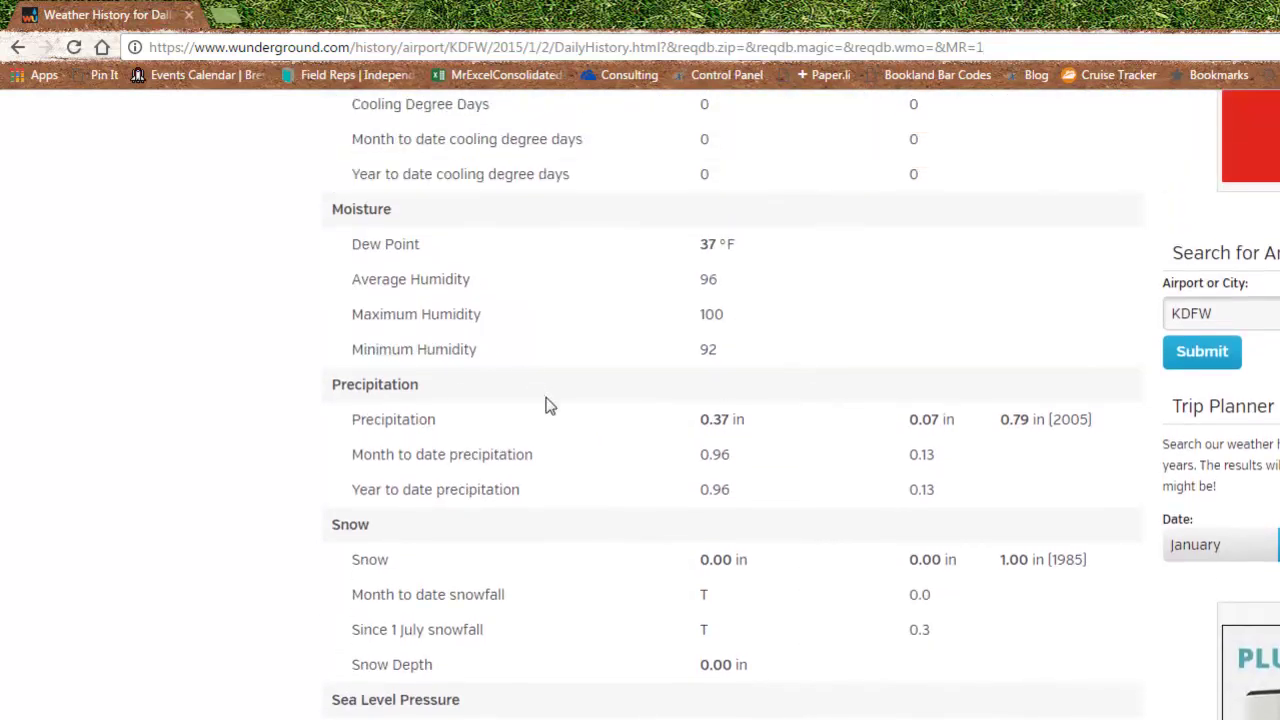
scroll(548, 405, up, 2)
scroll(548, 405, up, 2)
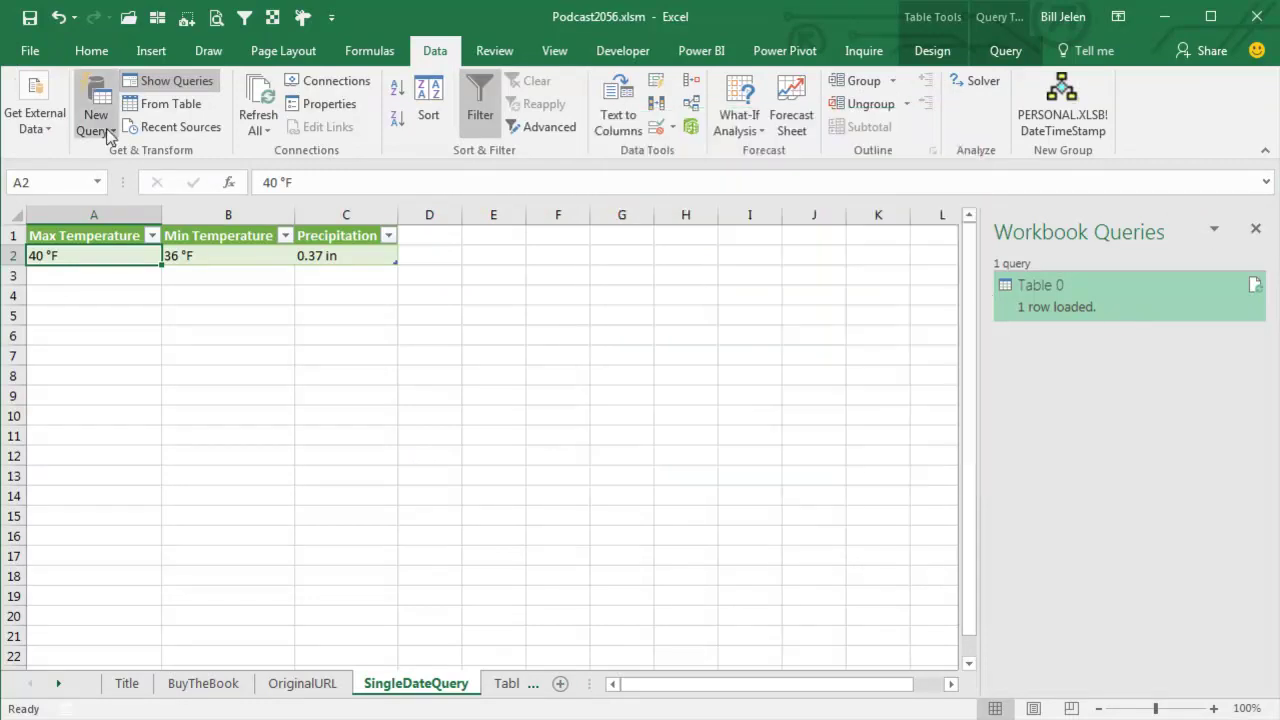
Step: Reopen the Table 0 query and preview each applied step through the pivoted 40/36/0.37 row
click(96, 122)
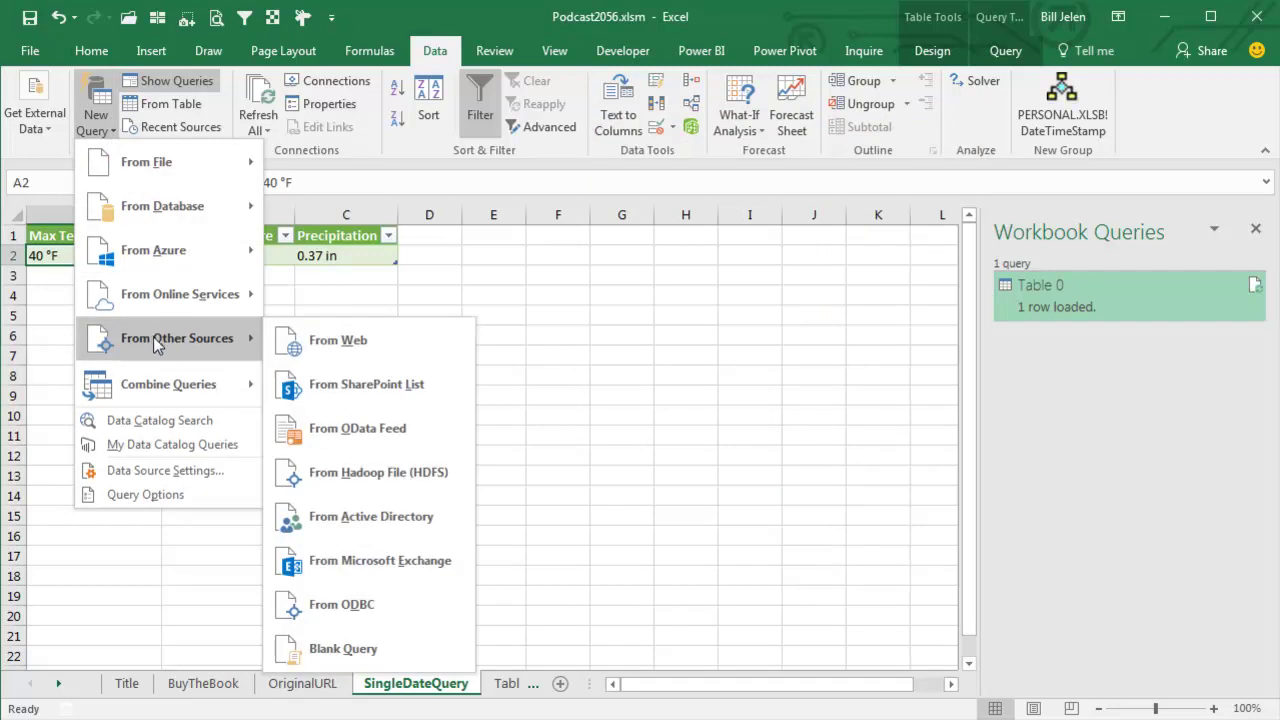
mouse_move(177, 338)
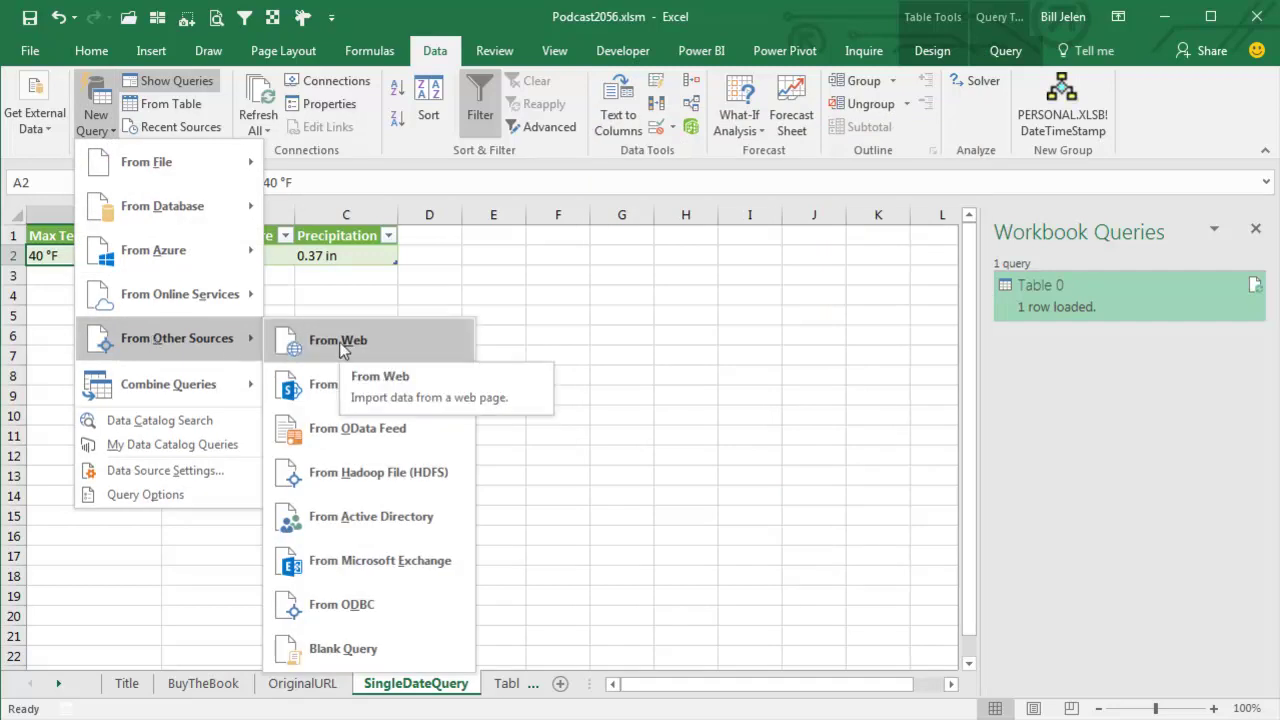
double_click(1128, 309)
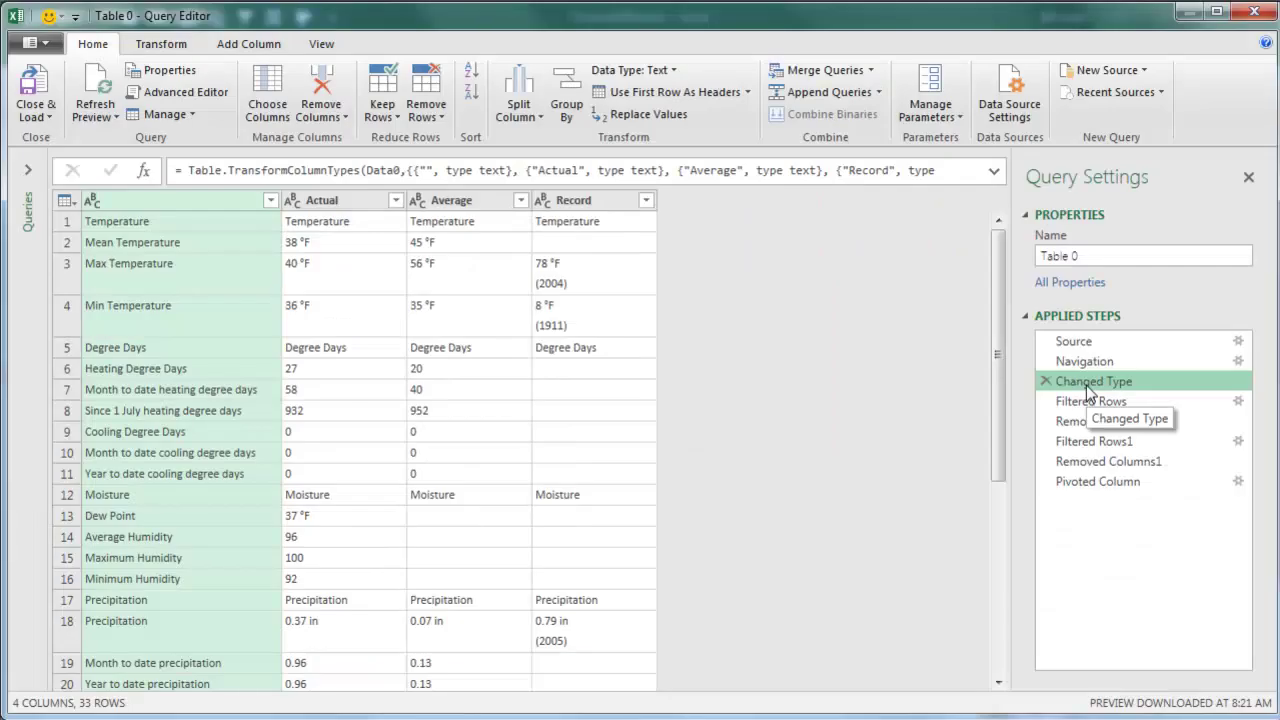
click(1090, 401)
click(1088, 421)
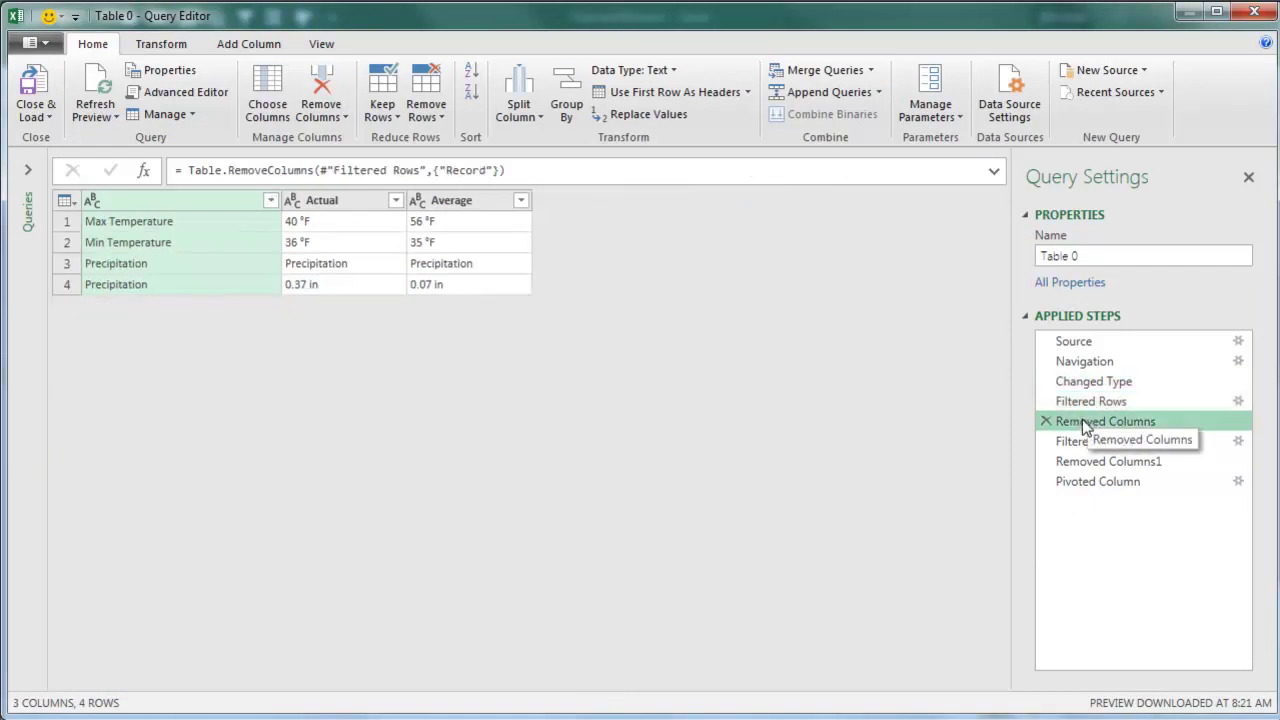
click(1082, 444)
click(1078, 461)
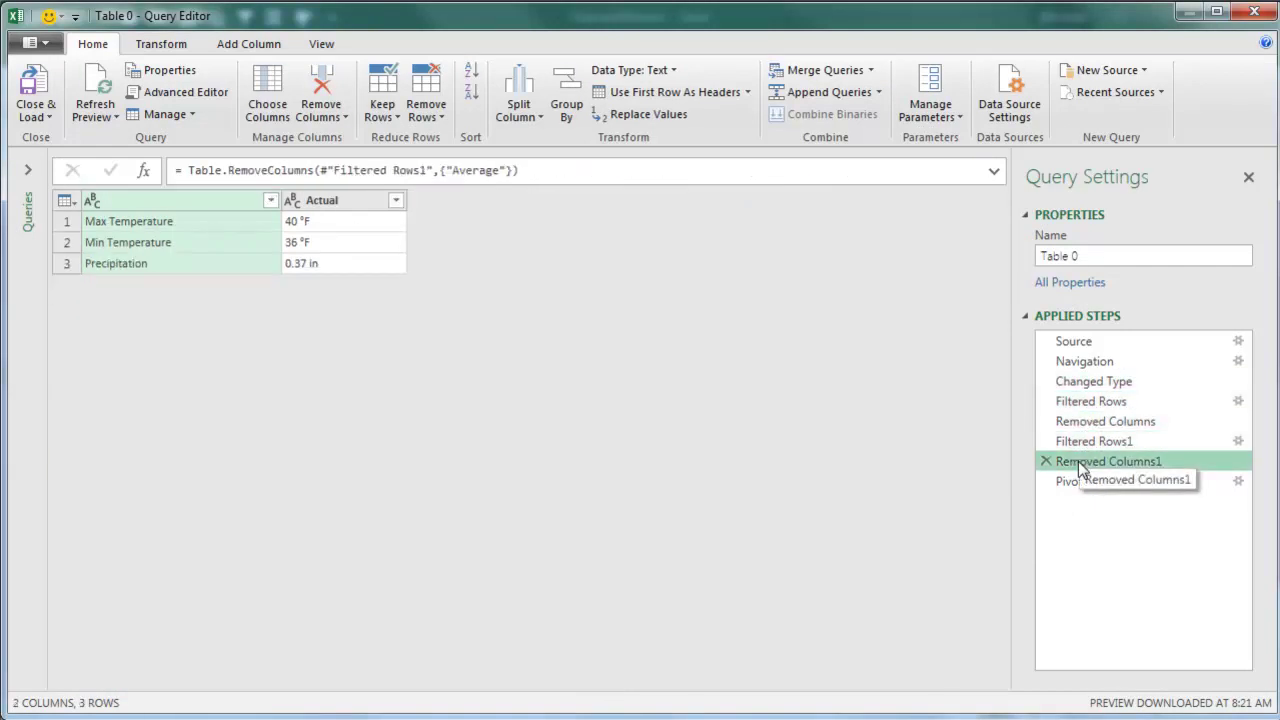
click(1077, 484)
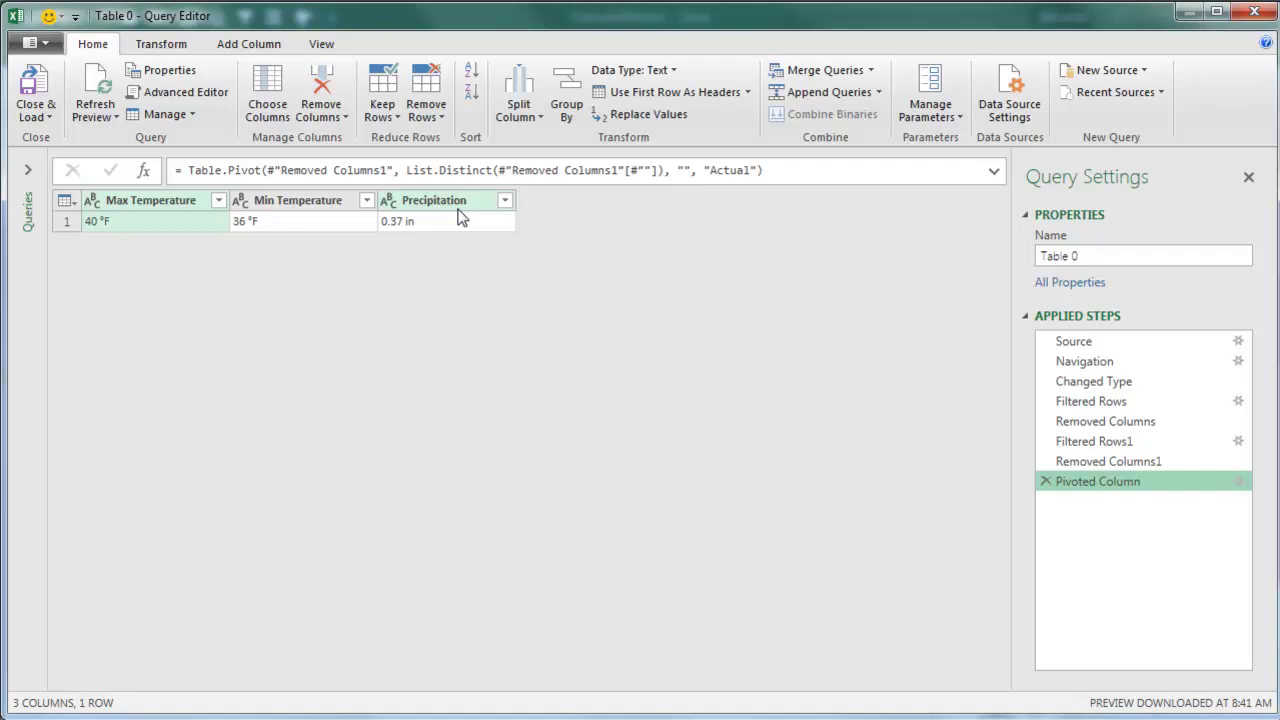
click(35, 88)
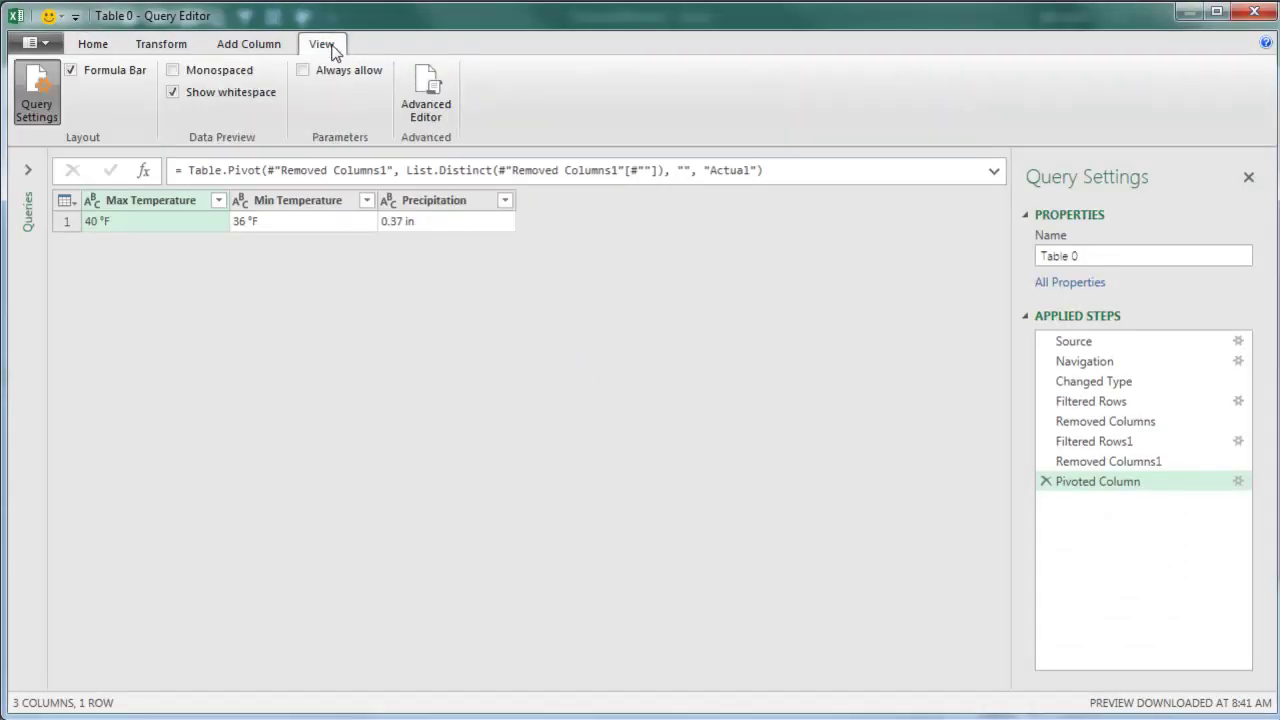
Step: In the Advanced Editor, add a (MyURL)=> line above let
click(426, 92)
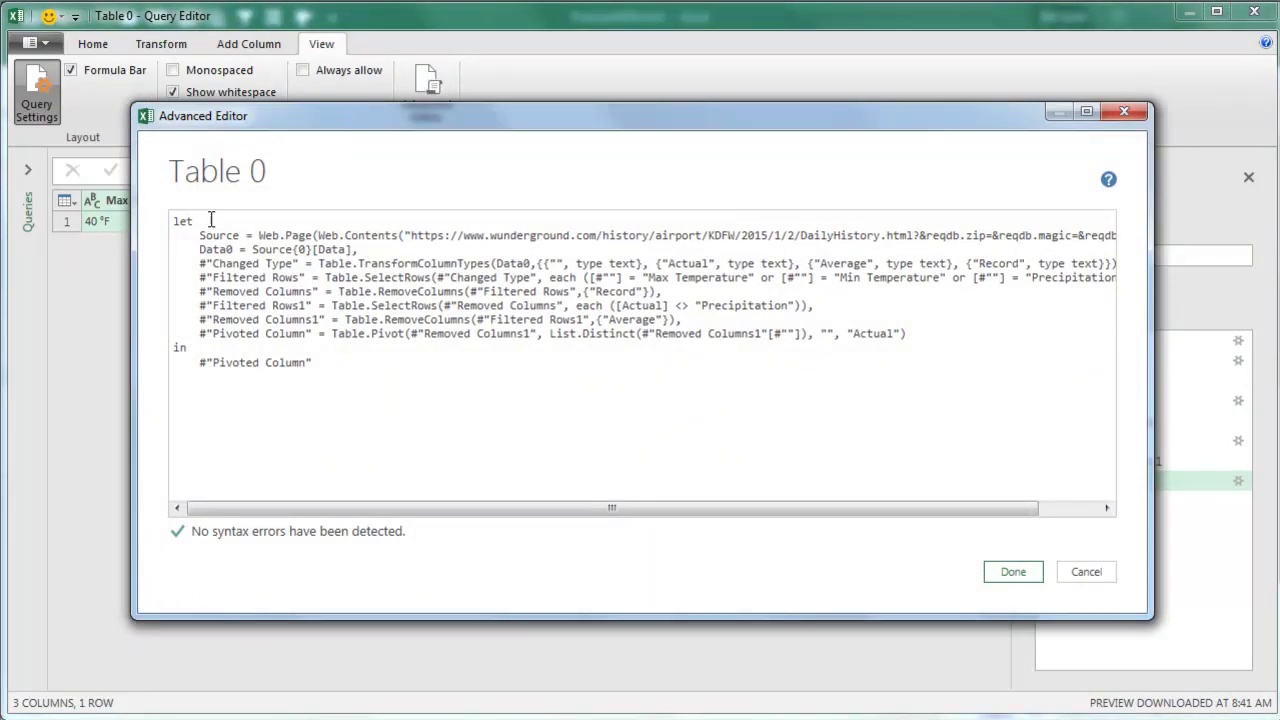
key(Home)
key(Return)
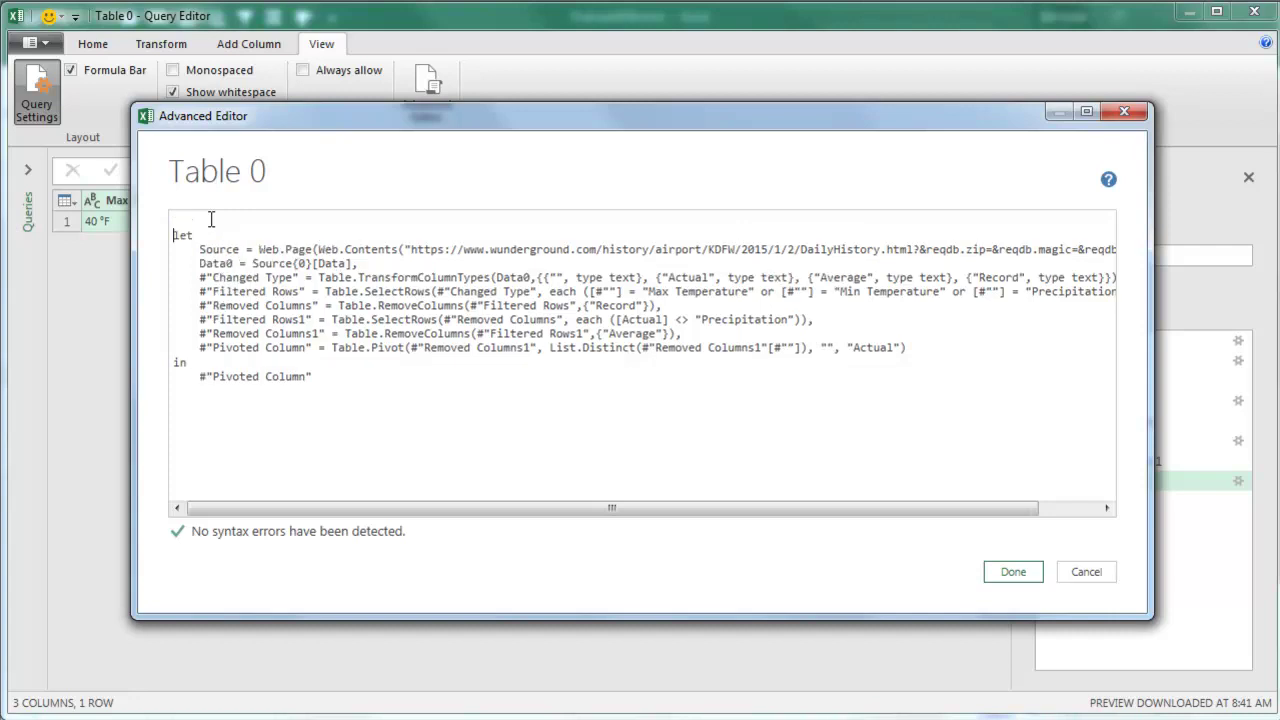
text(()
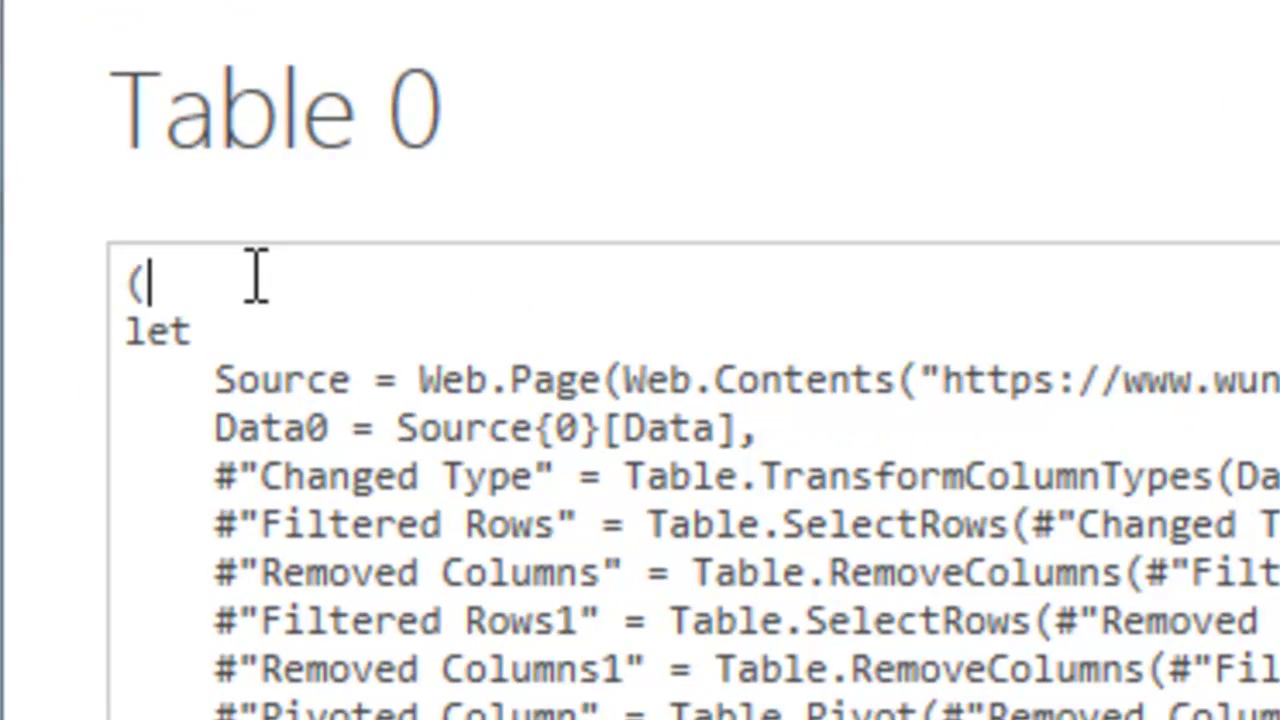
text(MyURL)
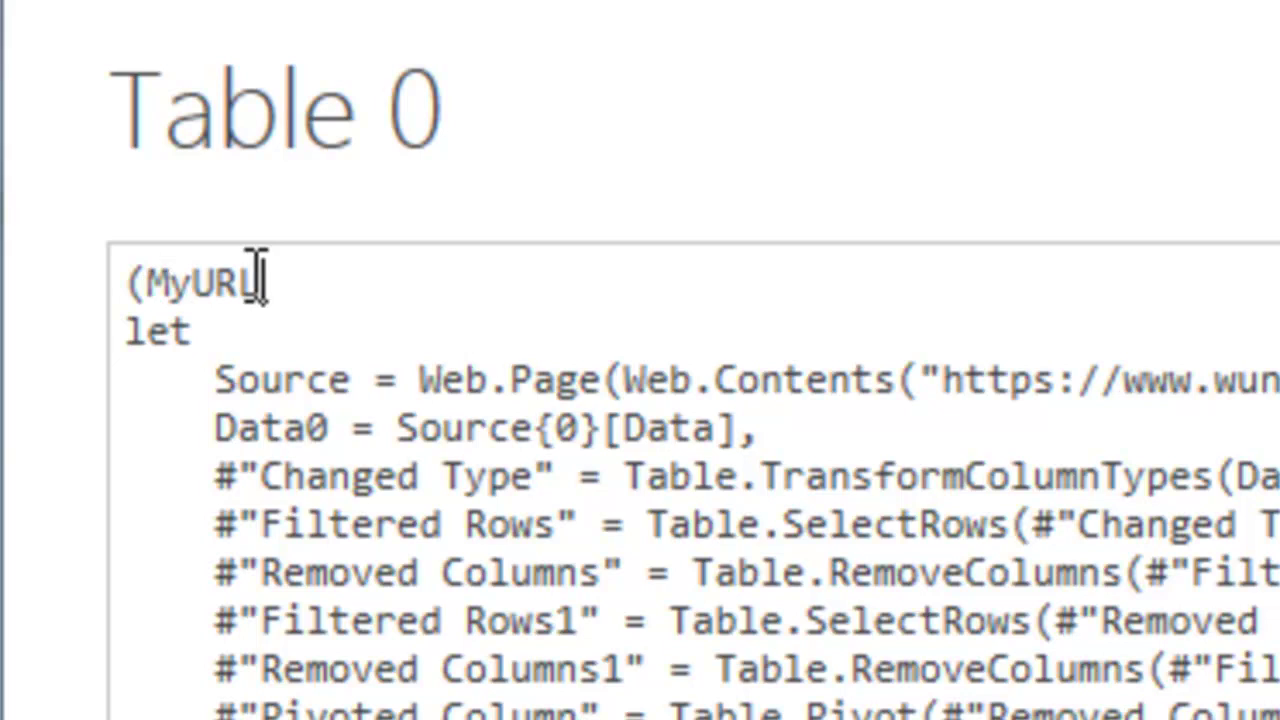
text()=)
text(>)
Step: Replace the quoted web address in Web.Contents with MyURL
click(945, 382)
key(Left)
drag(921, 381, 1275, 244)
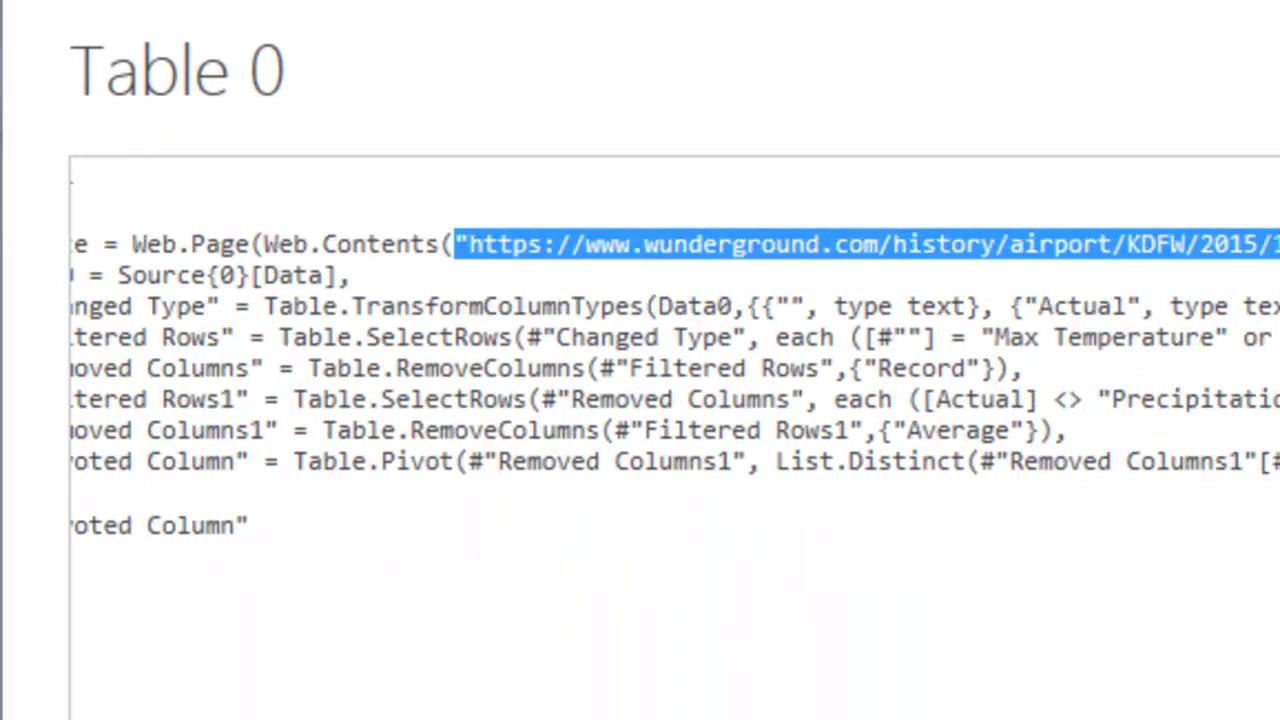
key(BackSpace)
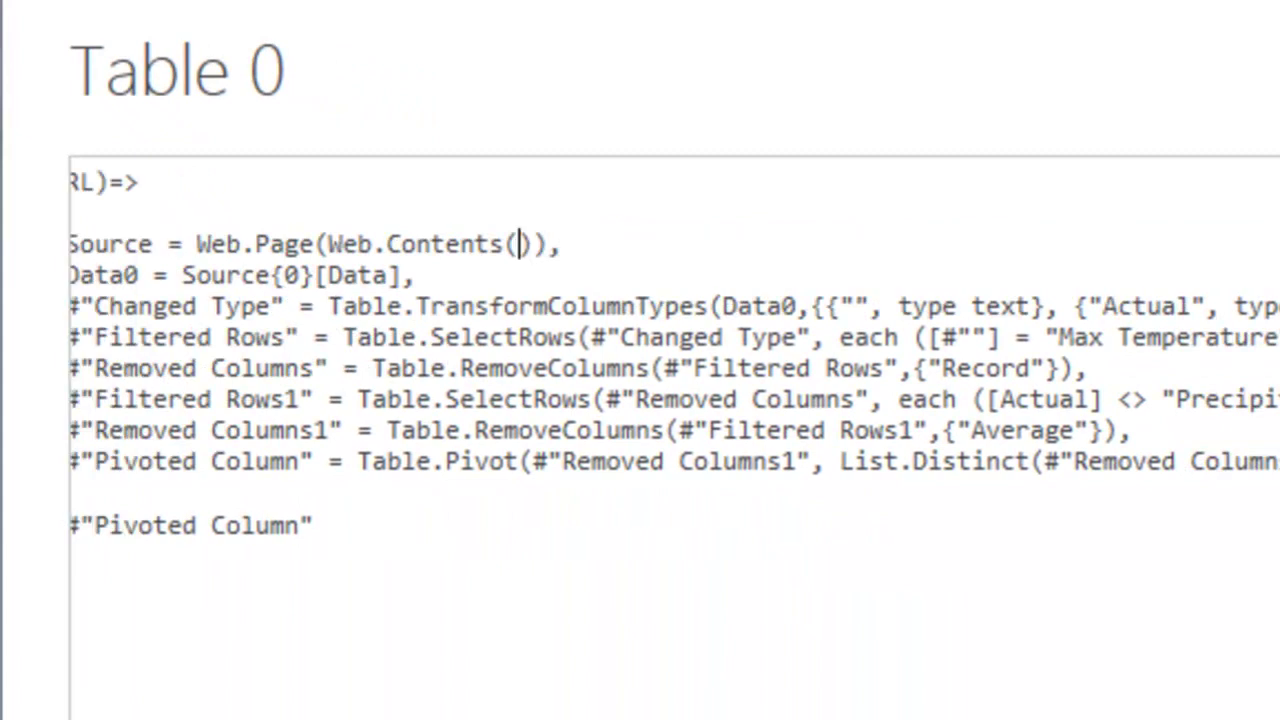
text(MyURL)
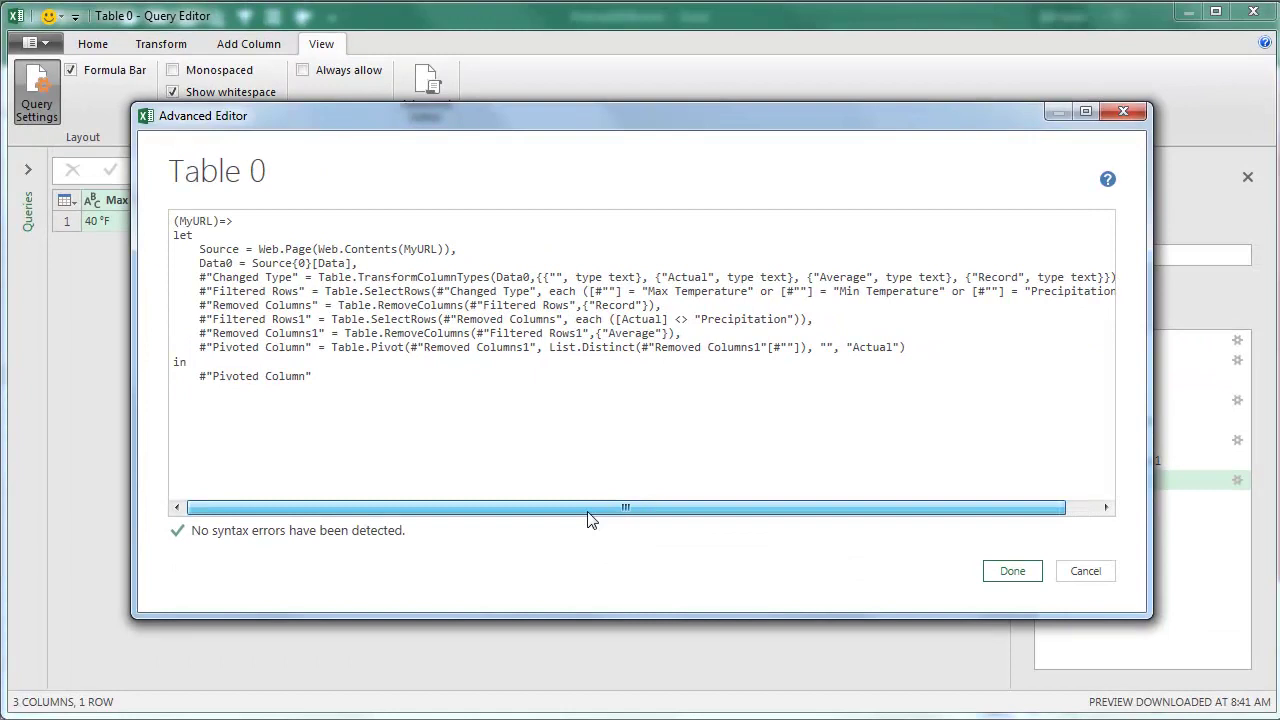
drag(622, 517, 485, 517)
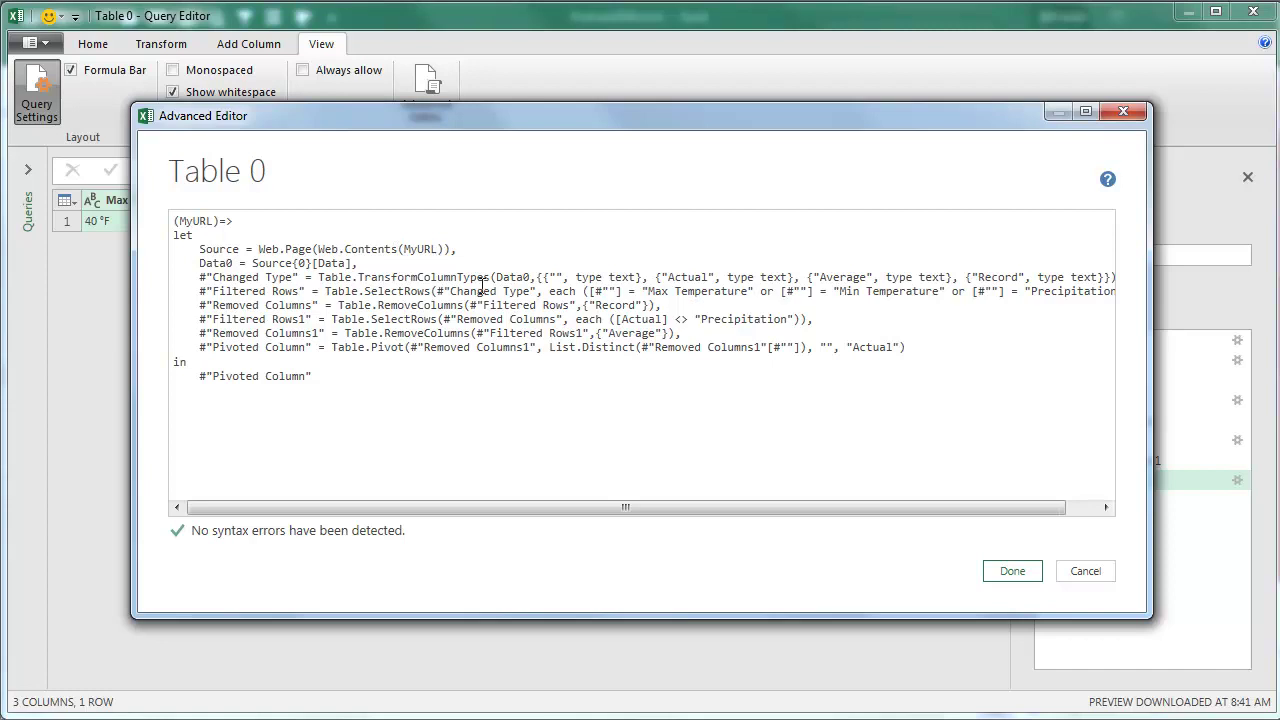
Step: Save the code, rename the query to fxWeather, and load it as connection only
click(1012, 572)
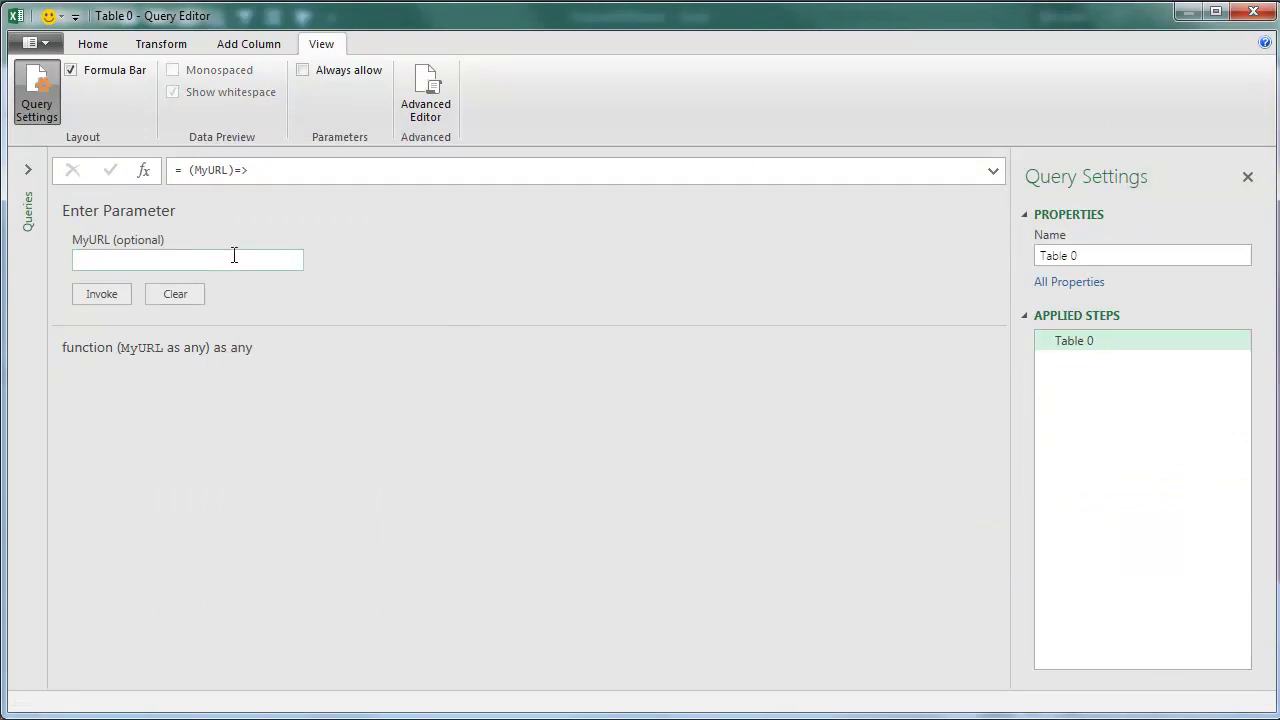
click(1088, 256)
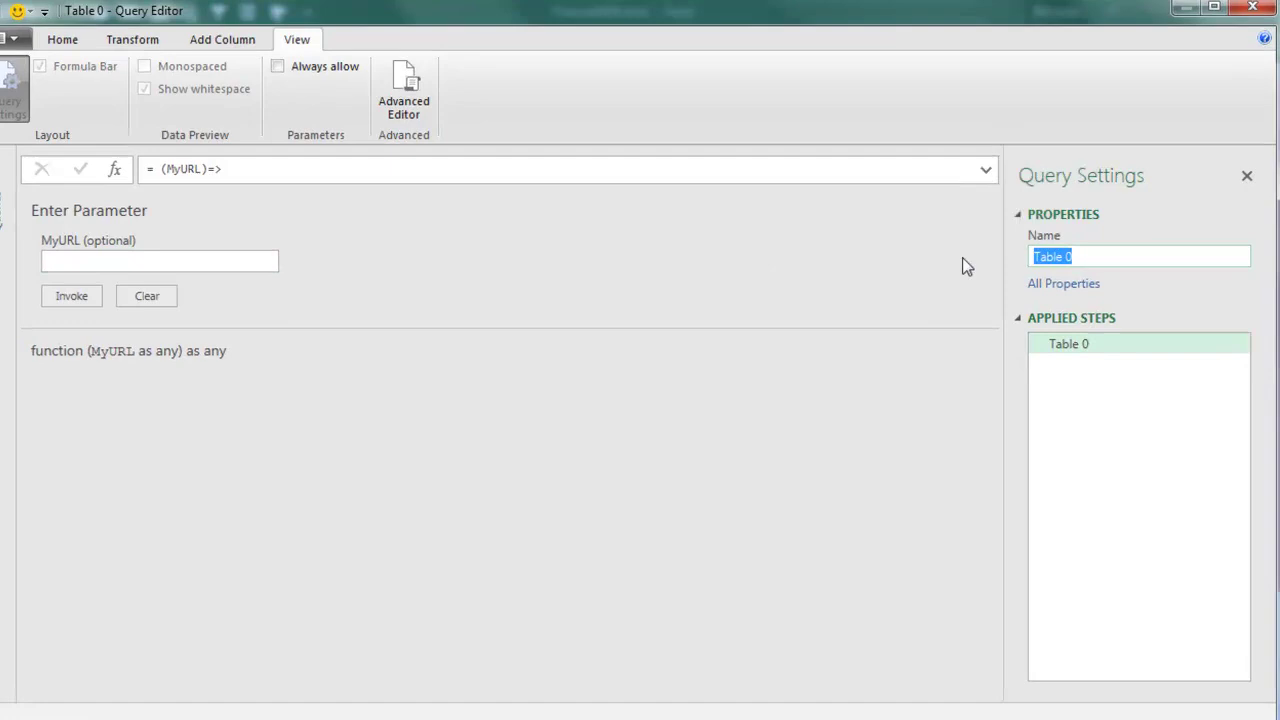
text(fxWea)
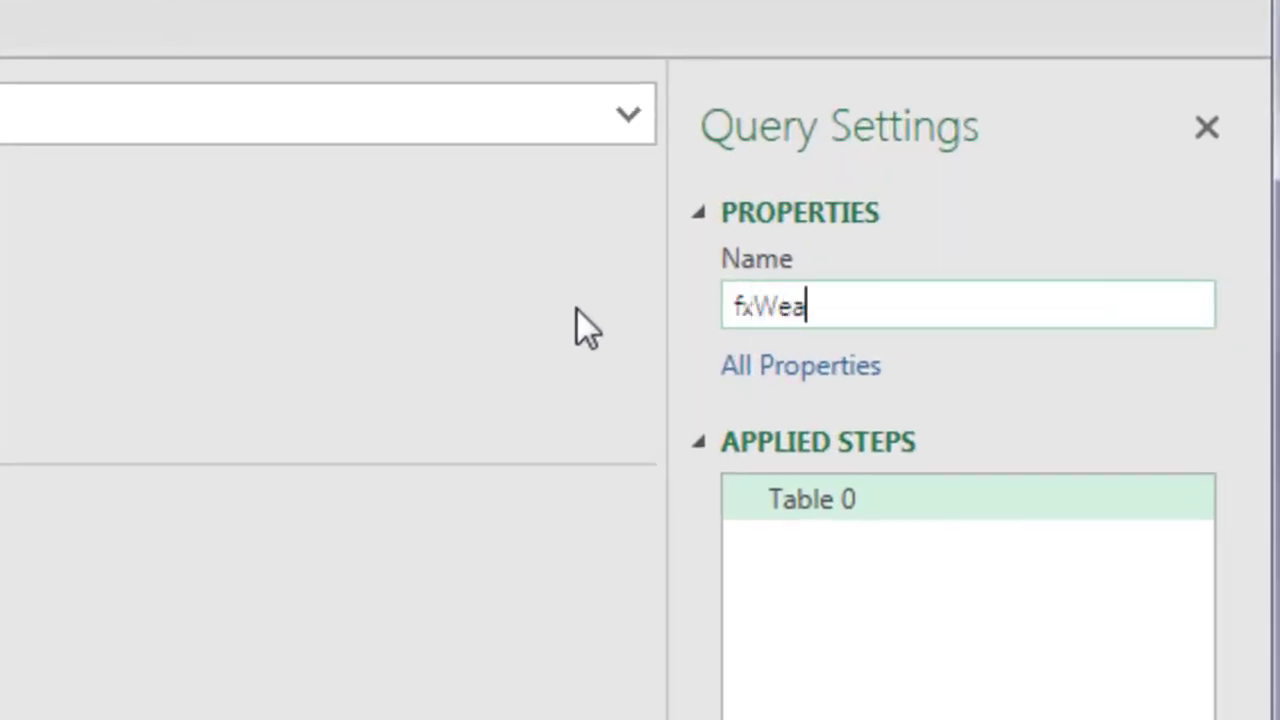
text(ther)
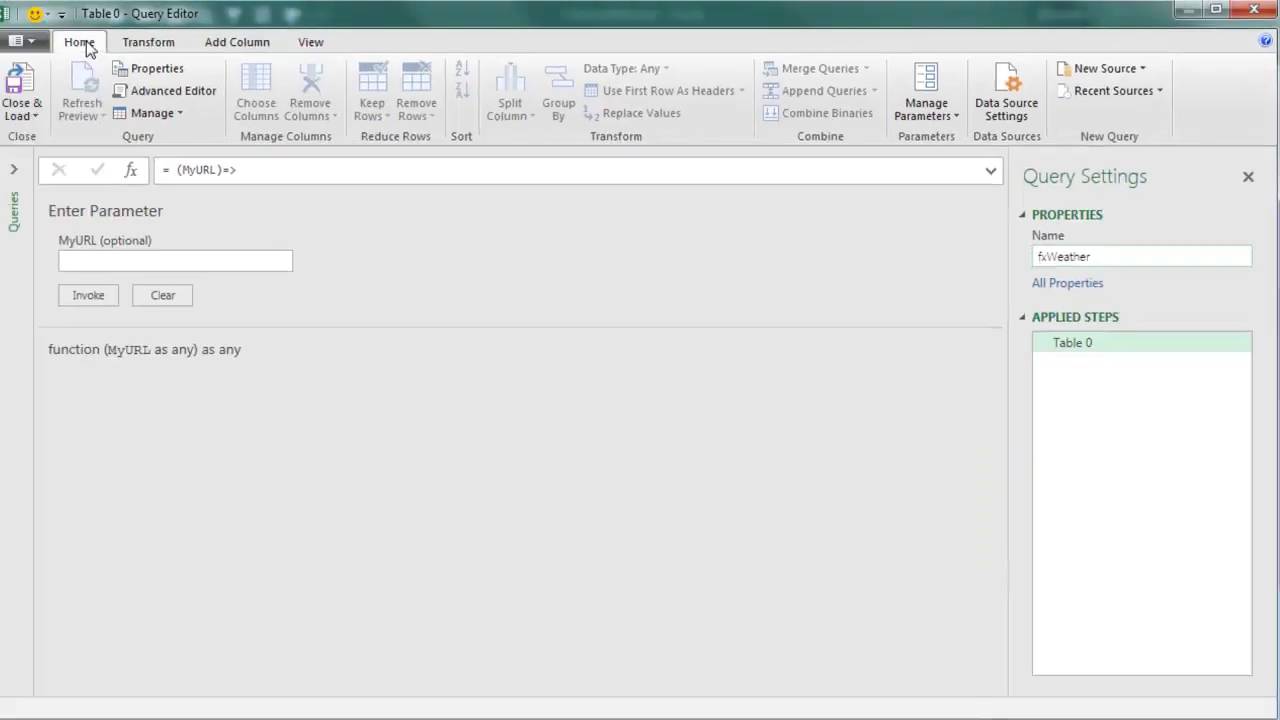
click(45, 82)
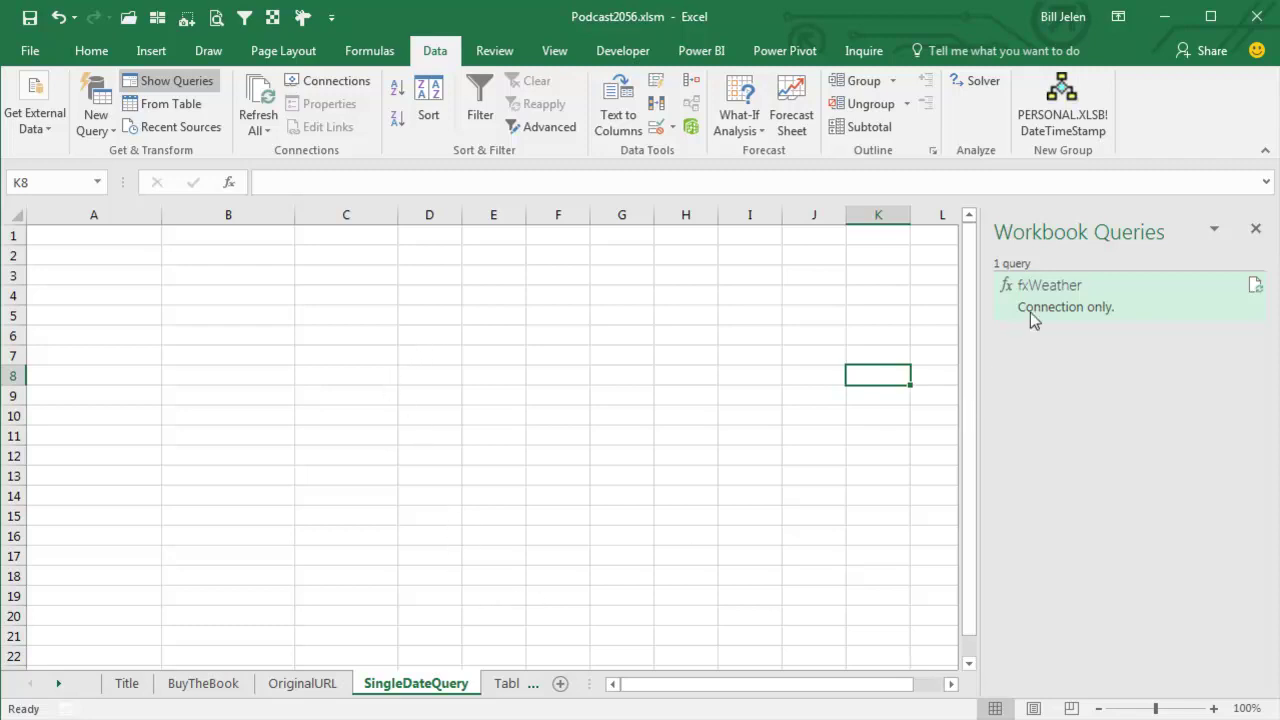
Step: On the TableOfDates sheet, set the airport code to MCO and the start date to 10/1/2016
click(507, 683)
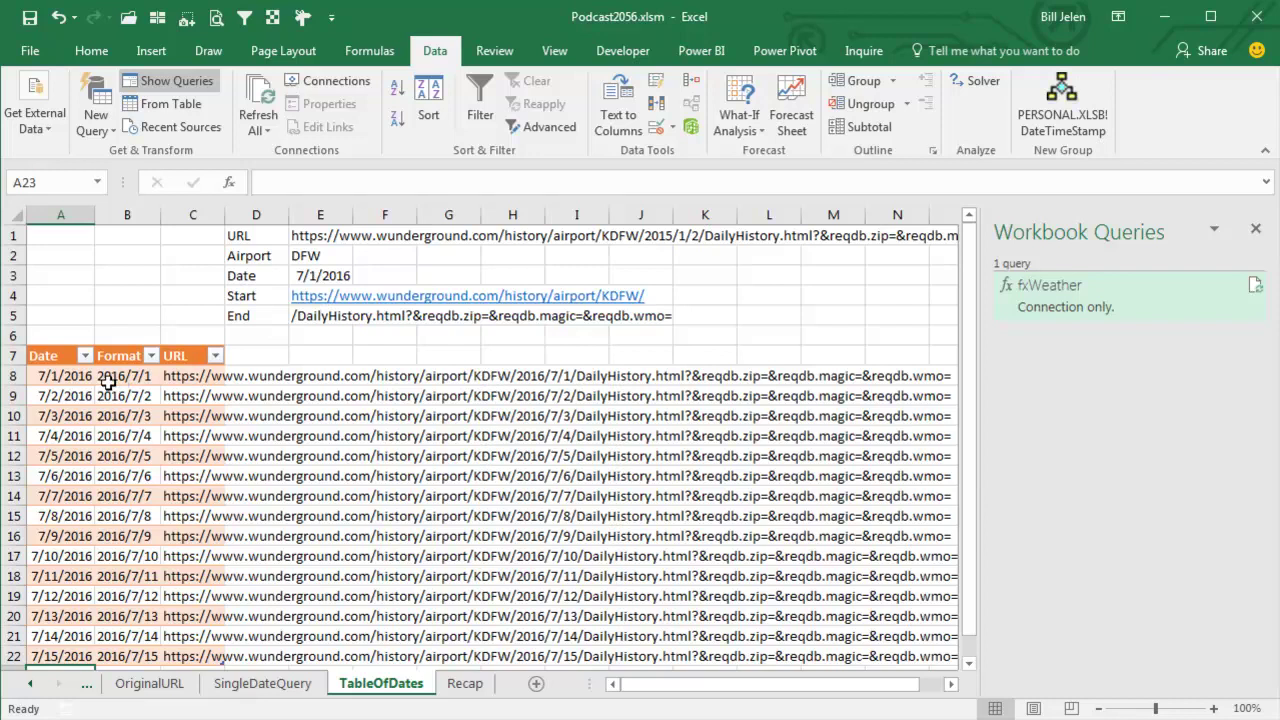
click(110, 380)
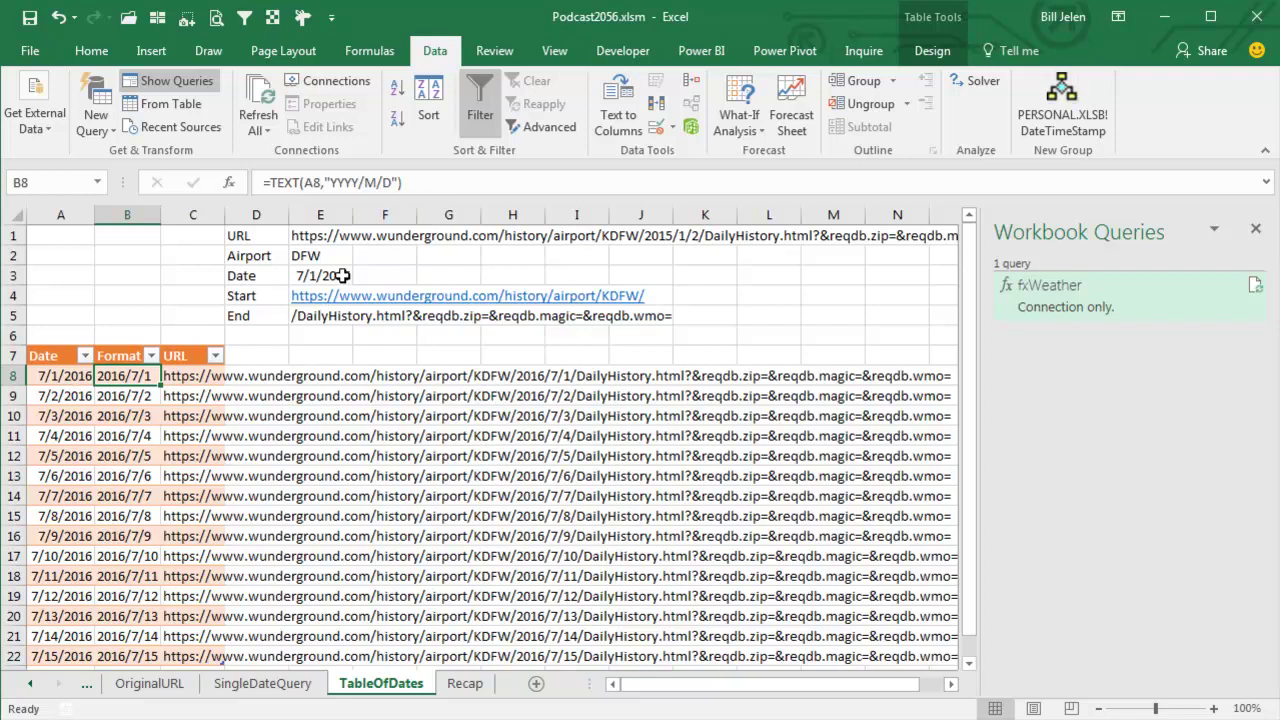
click(337, 253)
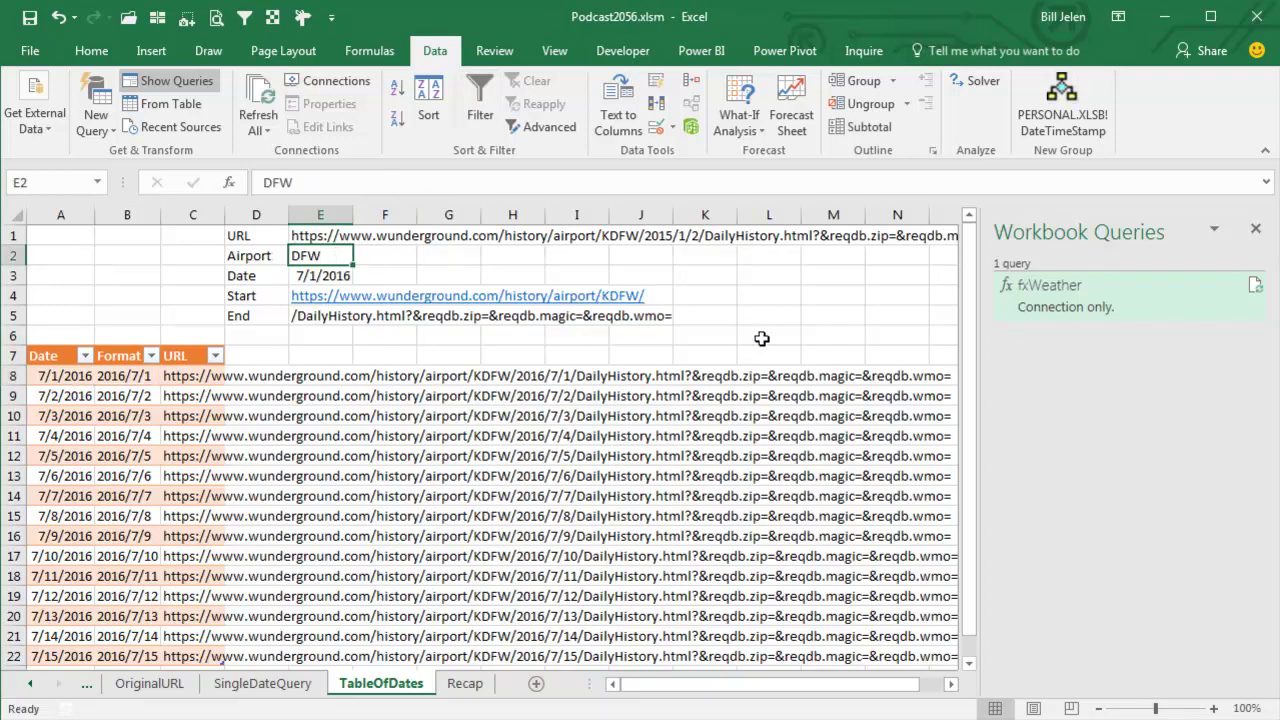
text(MCO)
key(Return)
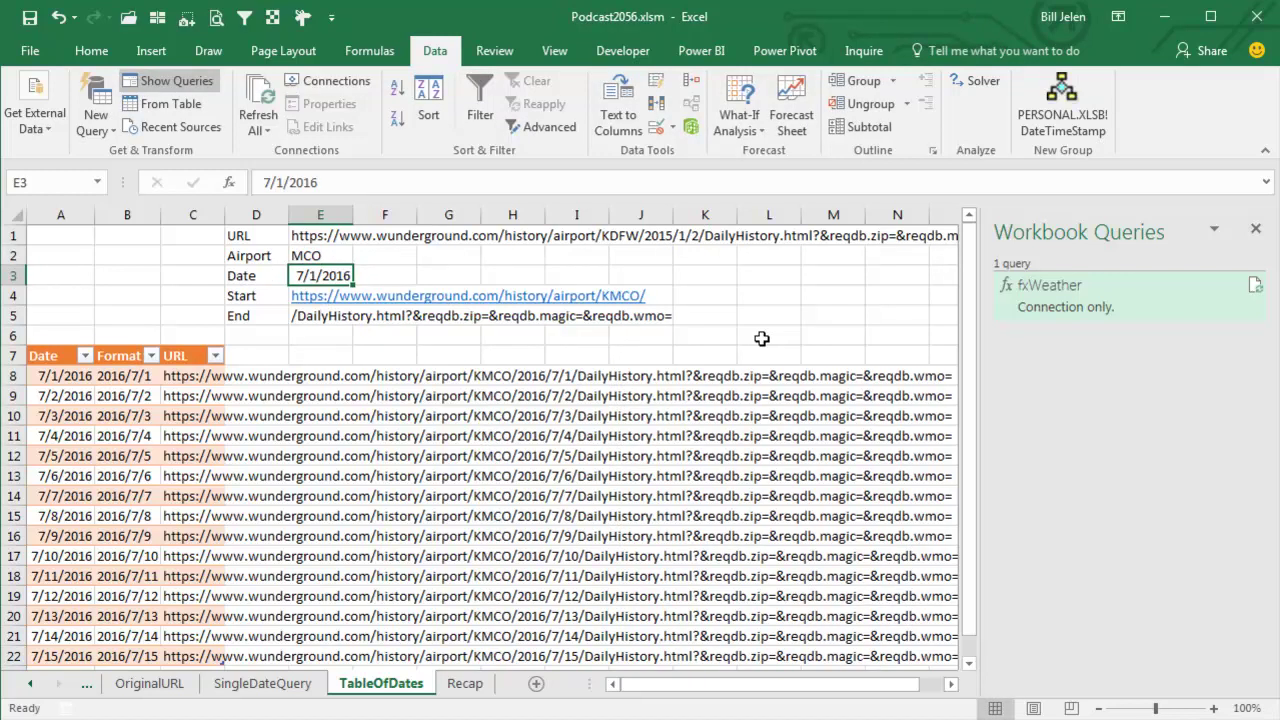
text(10)
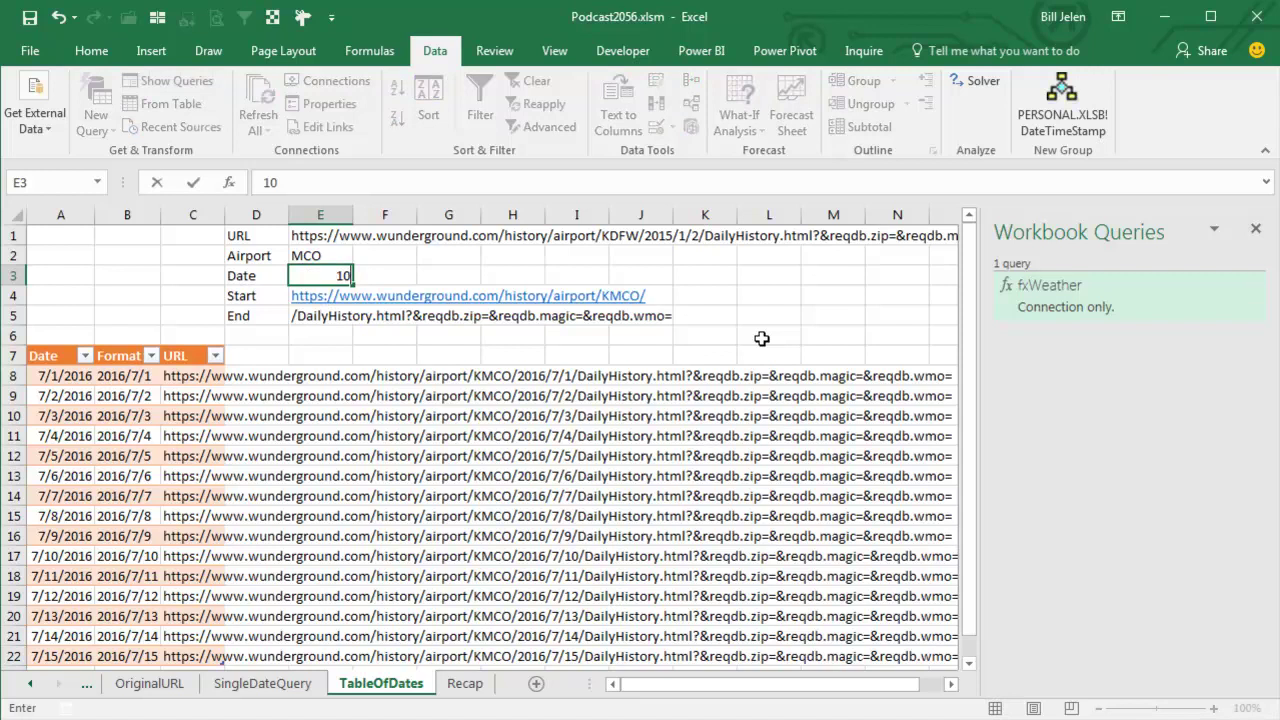
text(/1/2016)
key(Return)
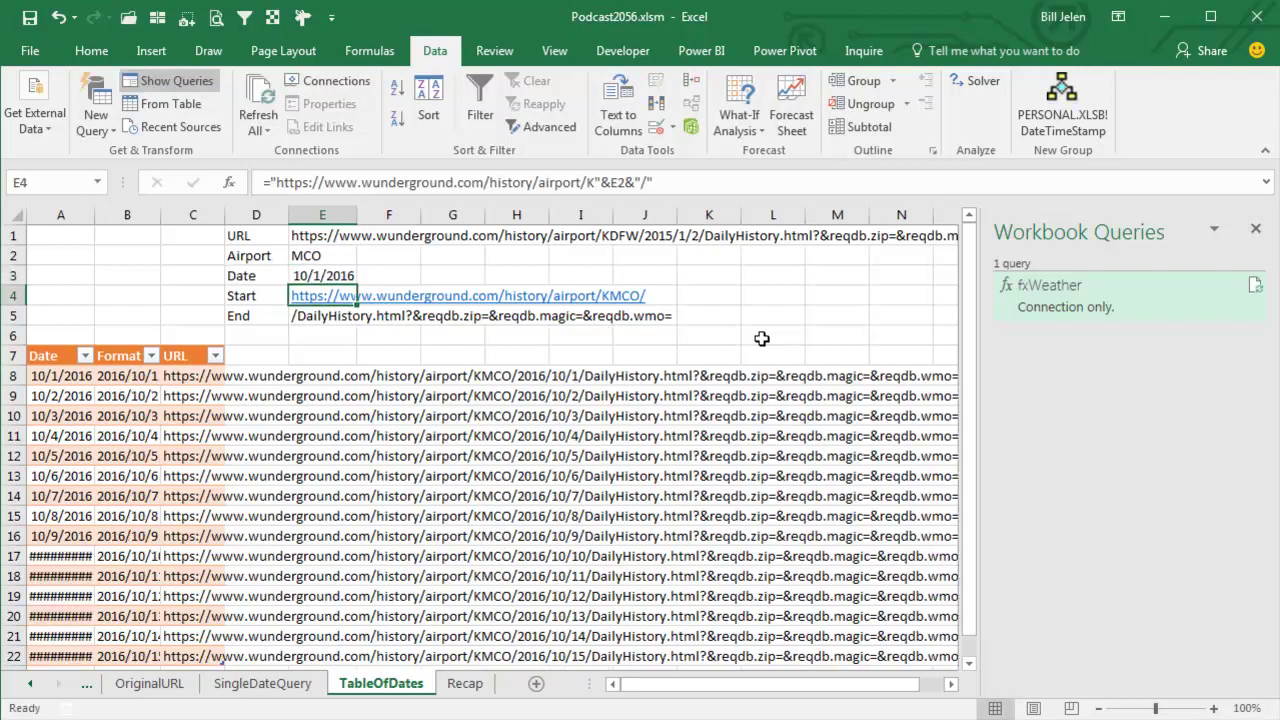
Step: Widen column A so dates show fully, and check the date and URL formulas
drag(95, 217, 109, 217)
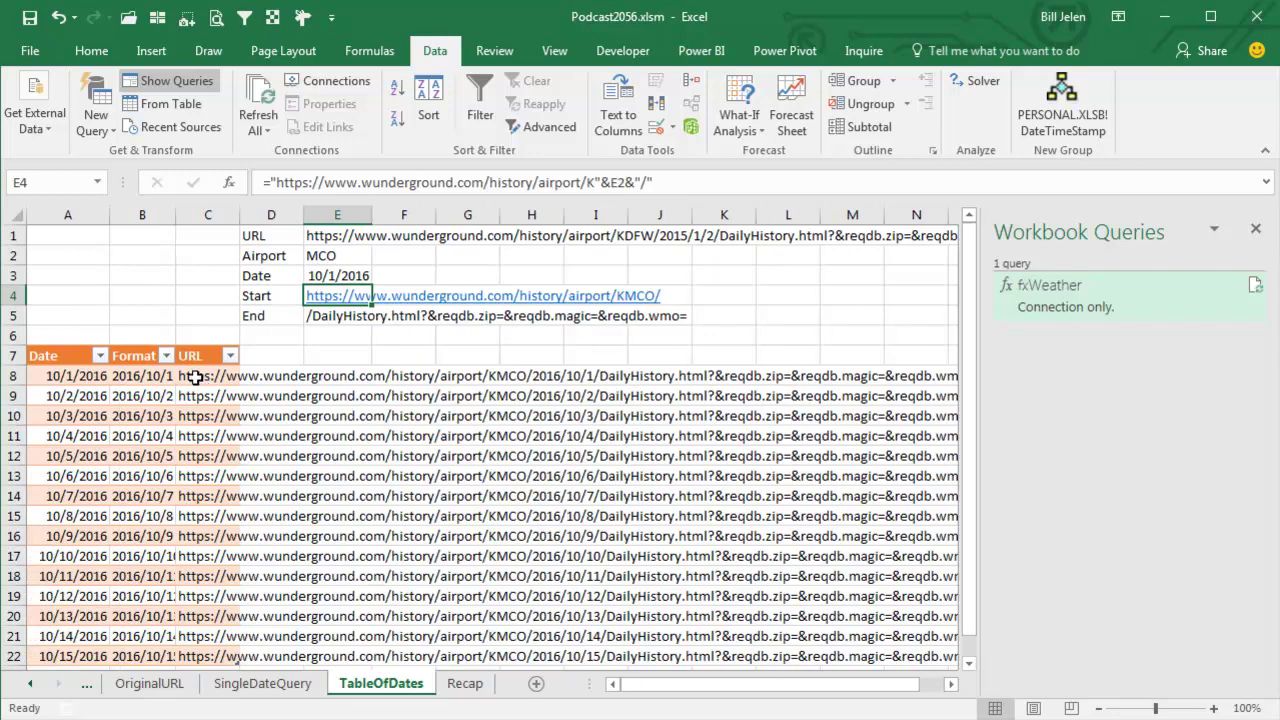
click(73, 381)
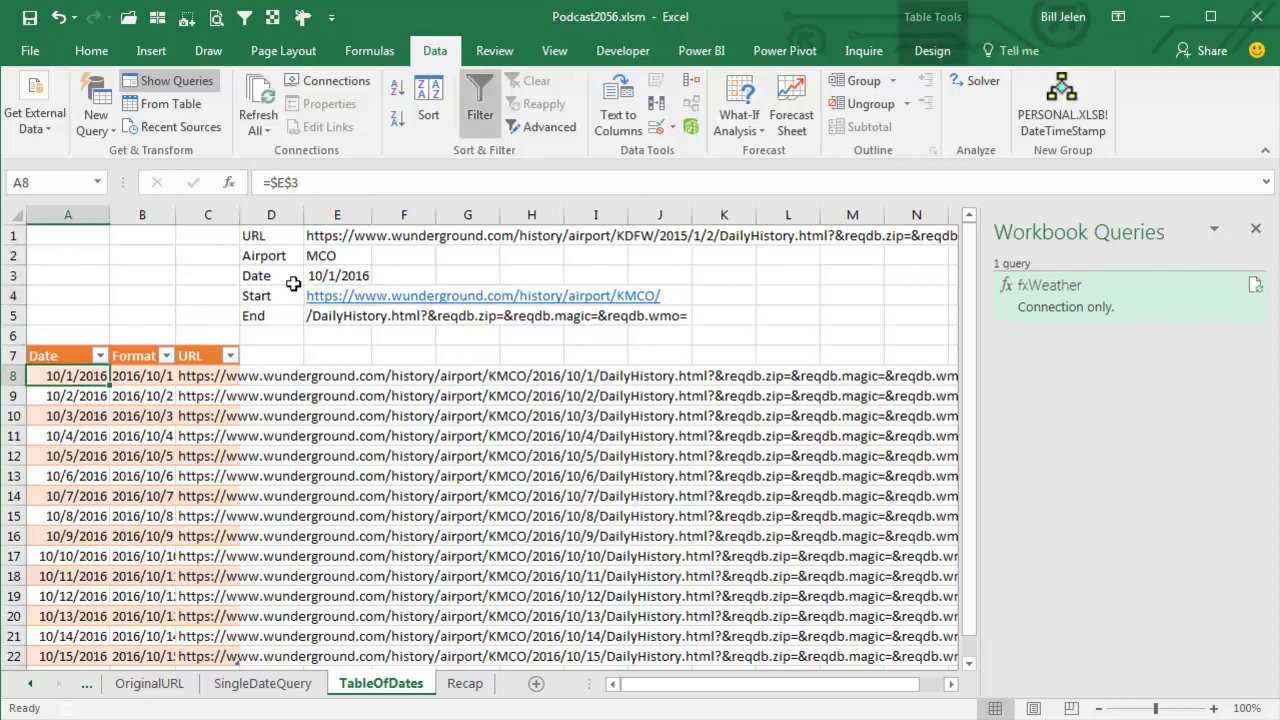
click(85, 397)
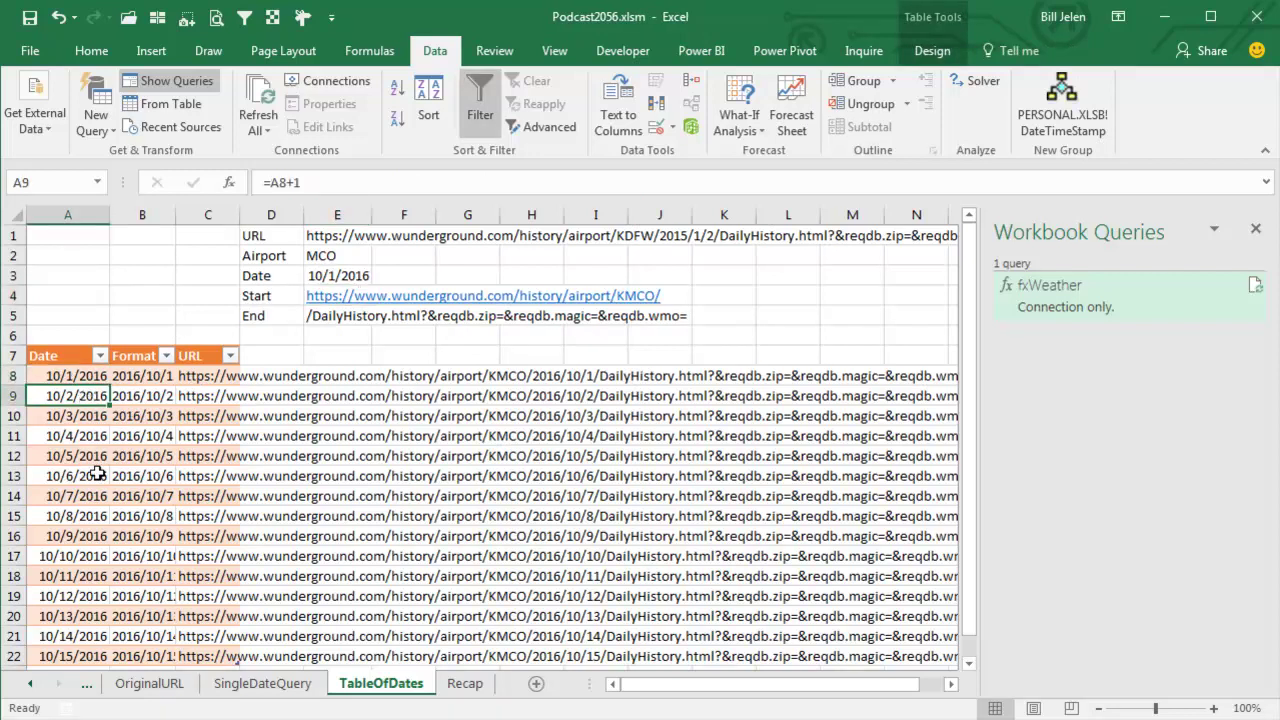
click(207, 378)
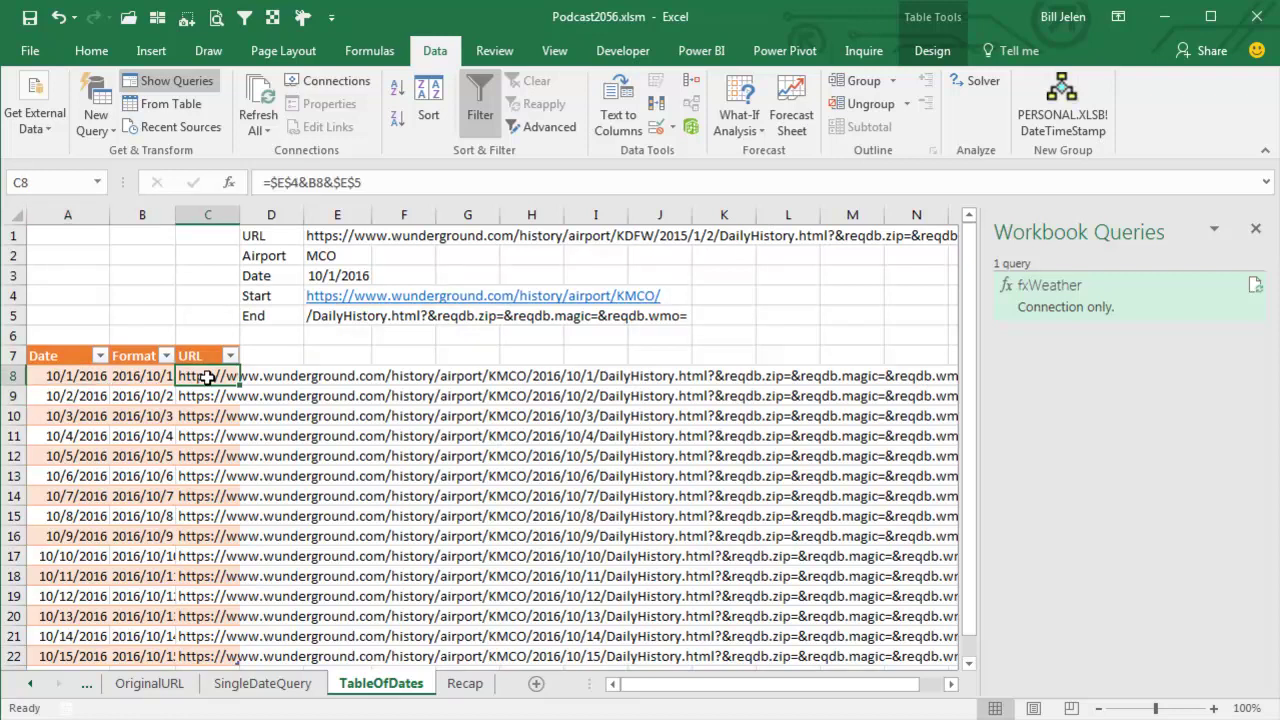
Step: Query the dates table and define a custom column Weather as fxWeather([URL])
click(176, 108)
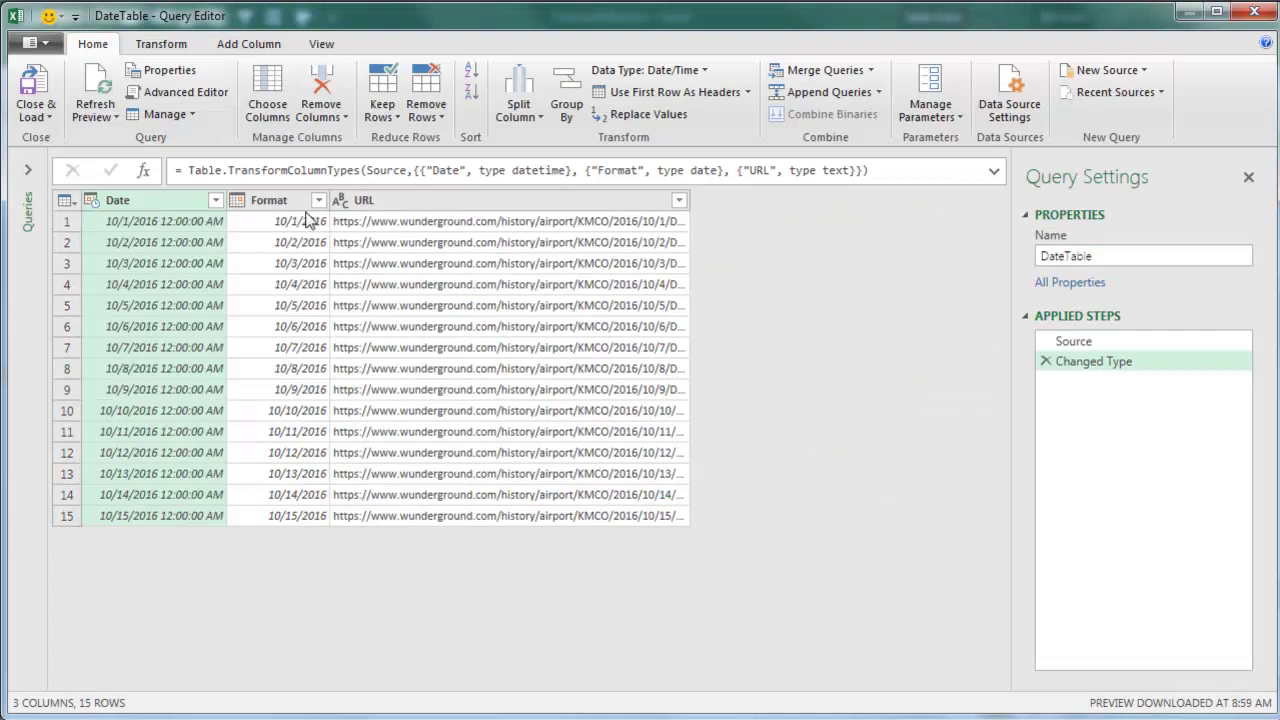
click(241, 50)
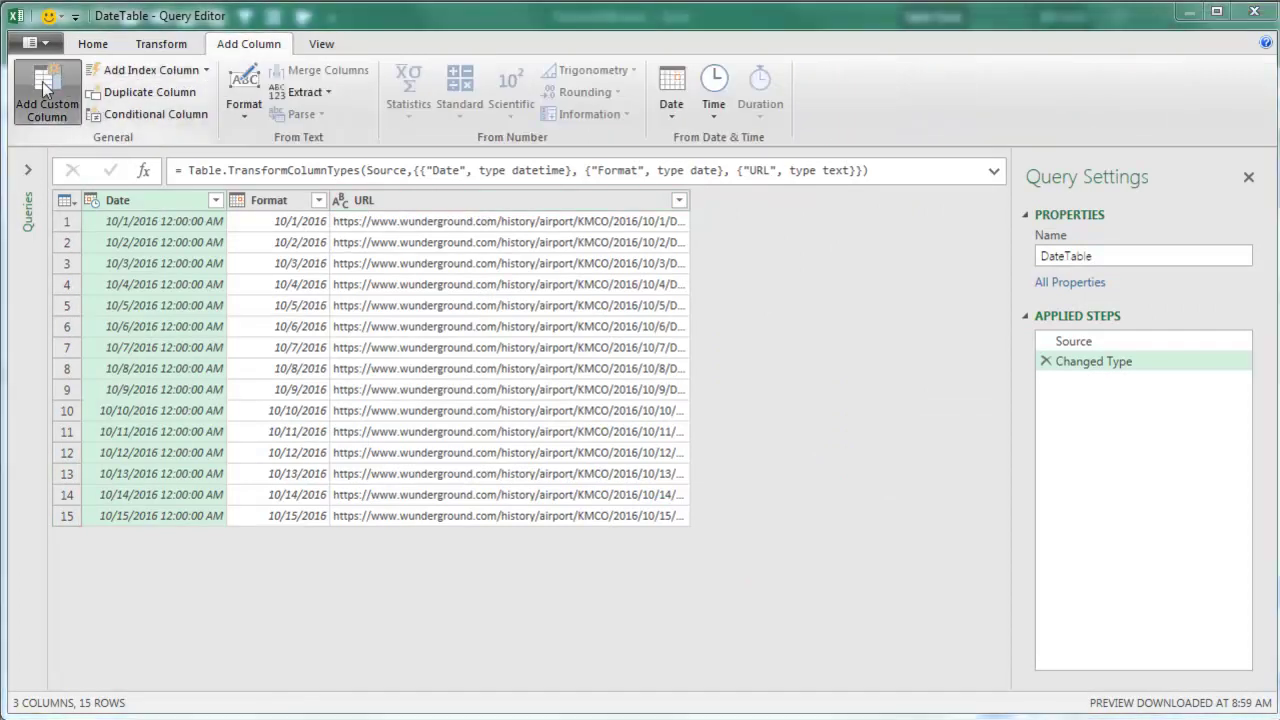
drag(377, 246, 318, 246)
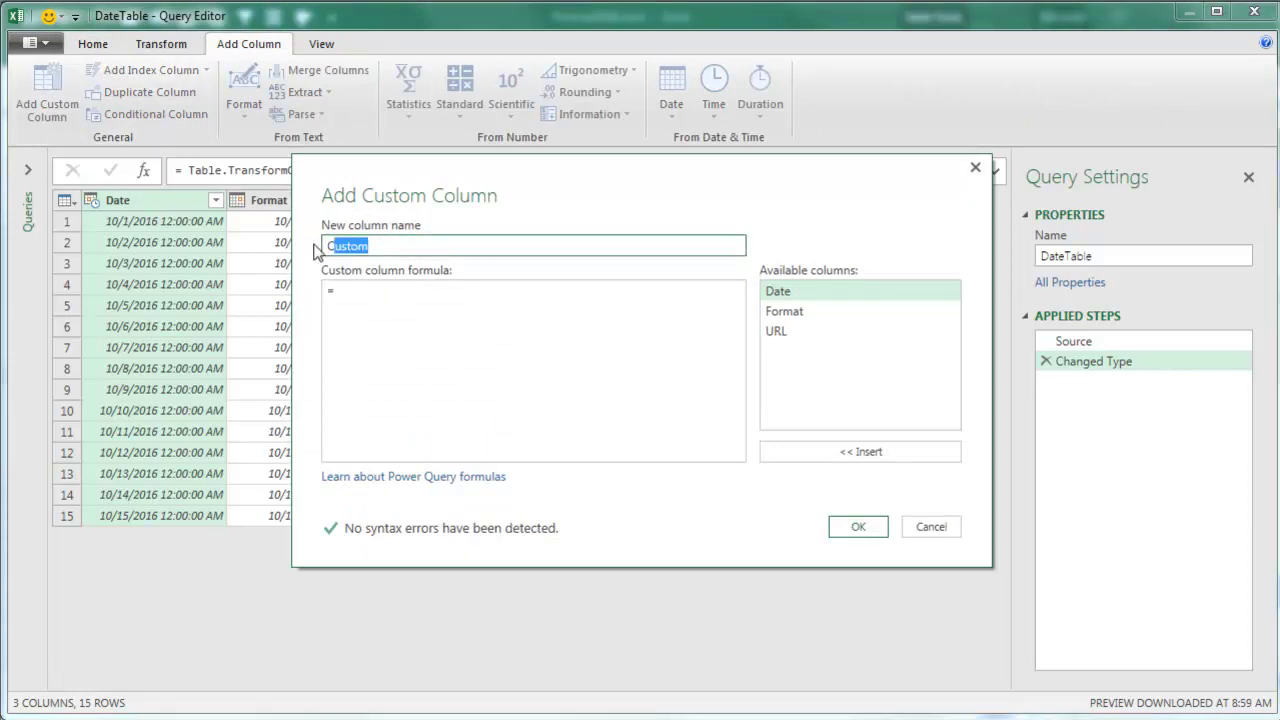
text(Weathe)
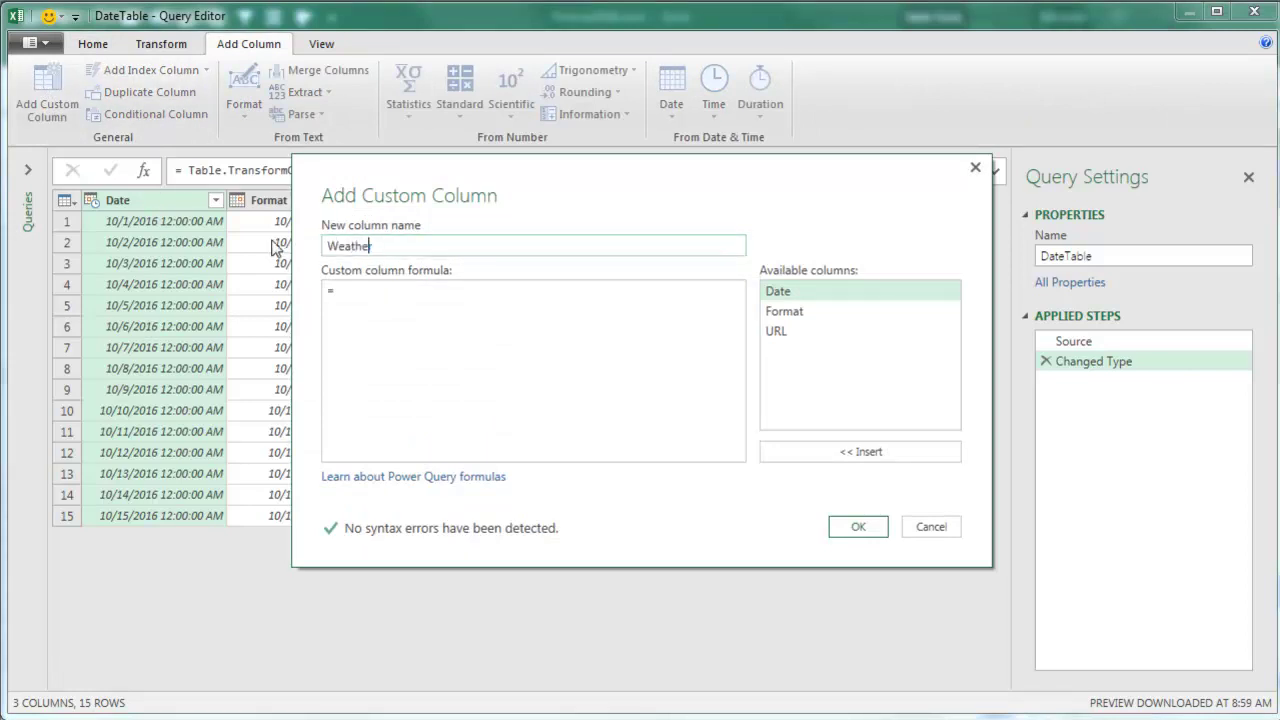
text(r)
key(Tab)
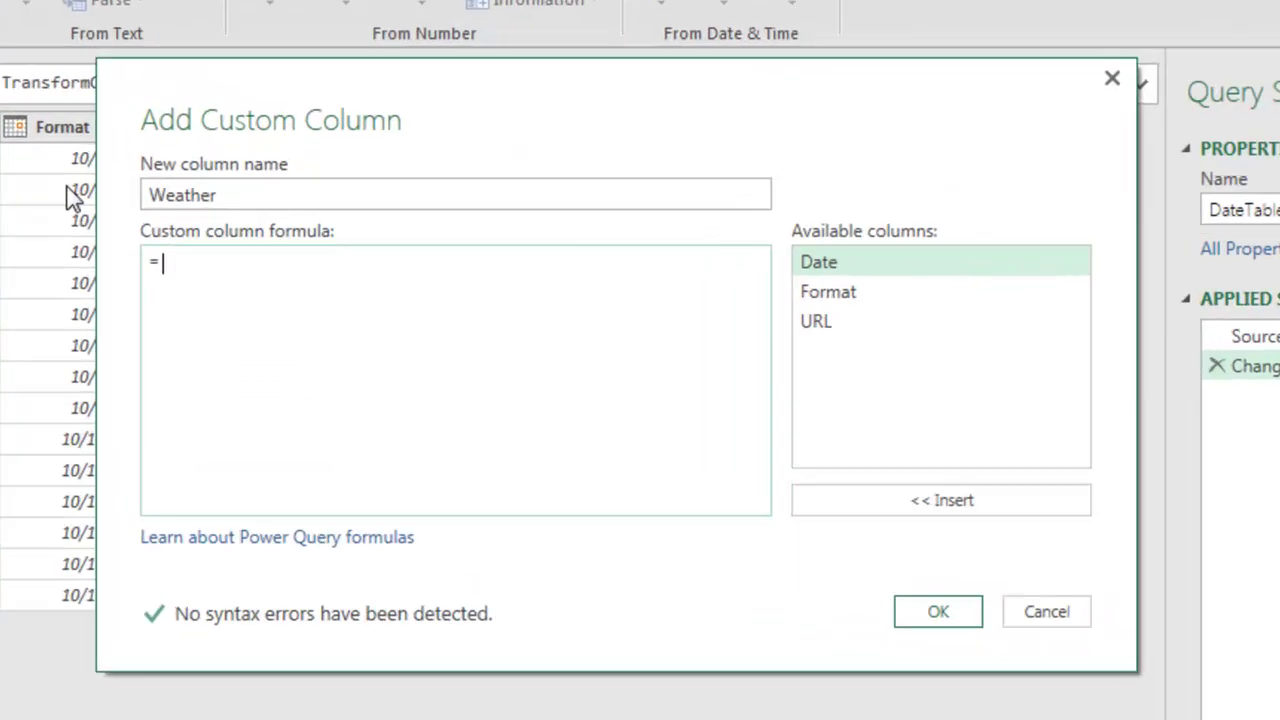
text(f)
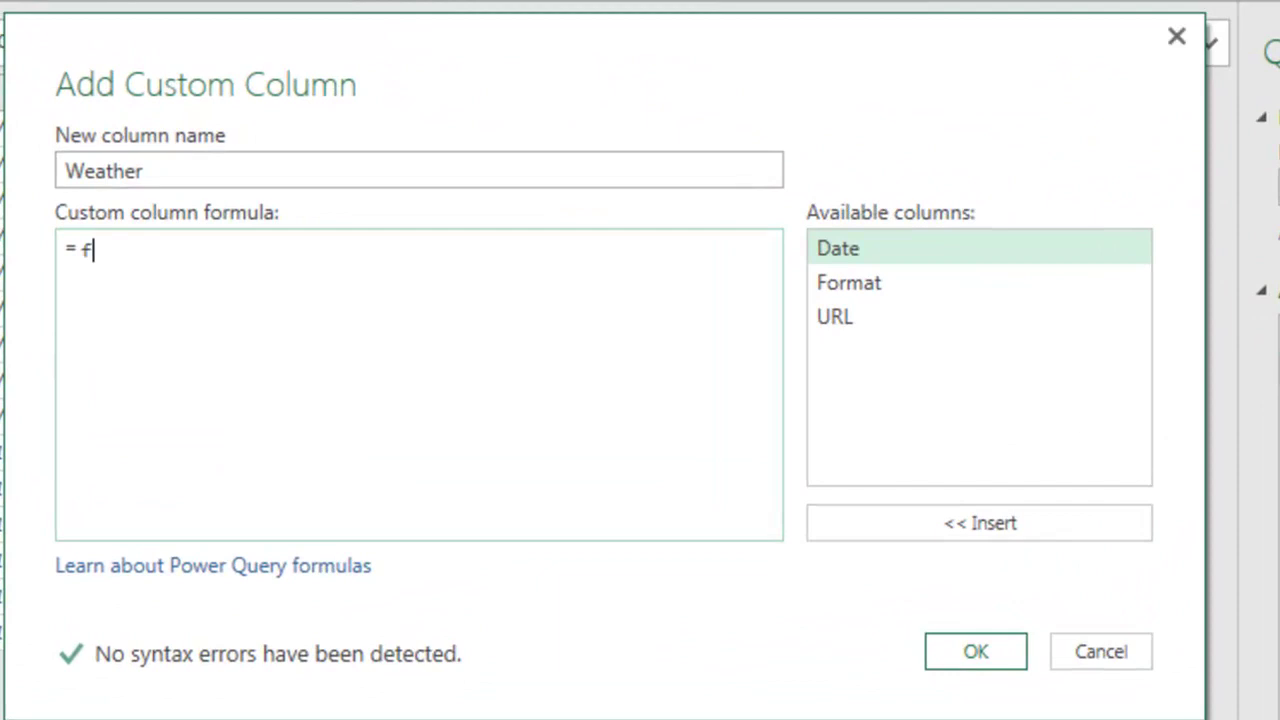
text(c)
text(Weat)
text(her)
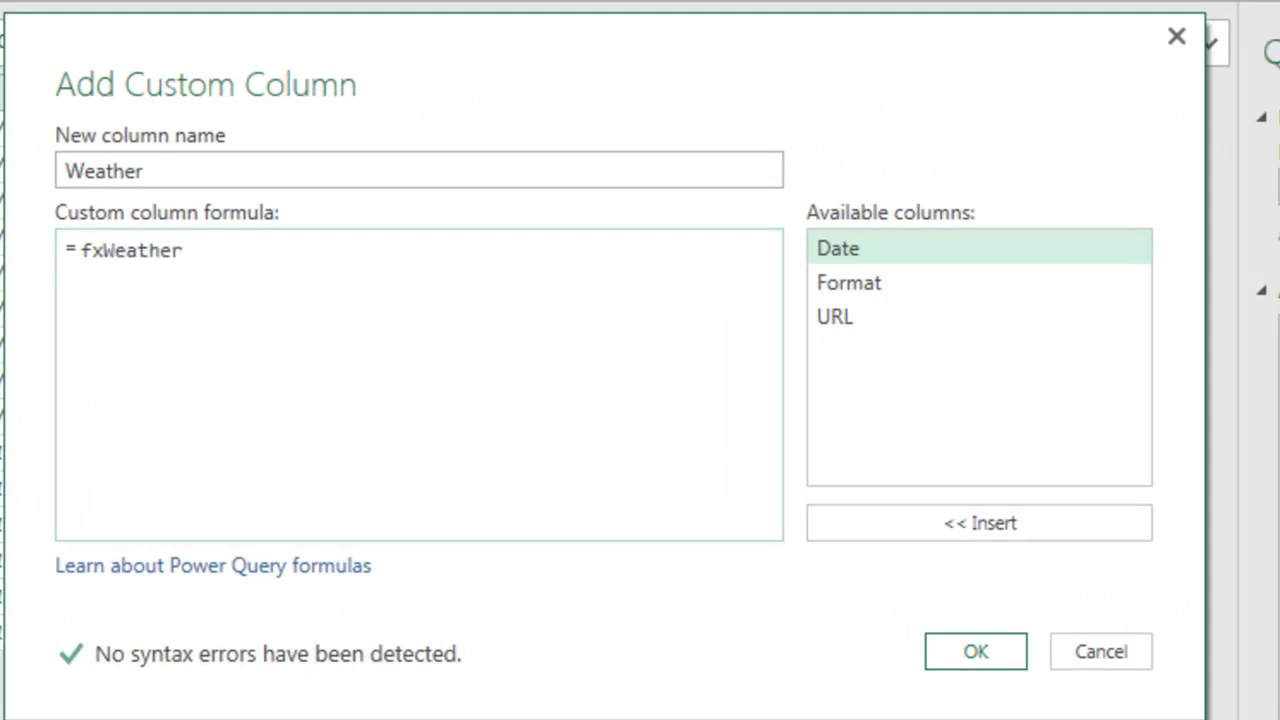
text(()
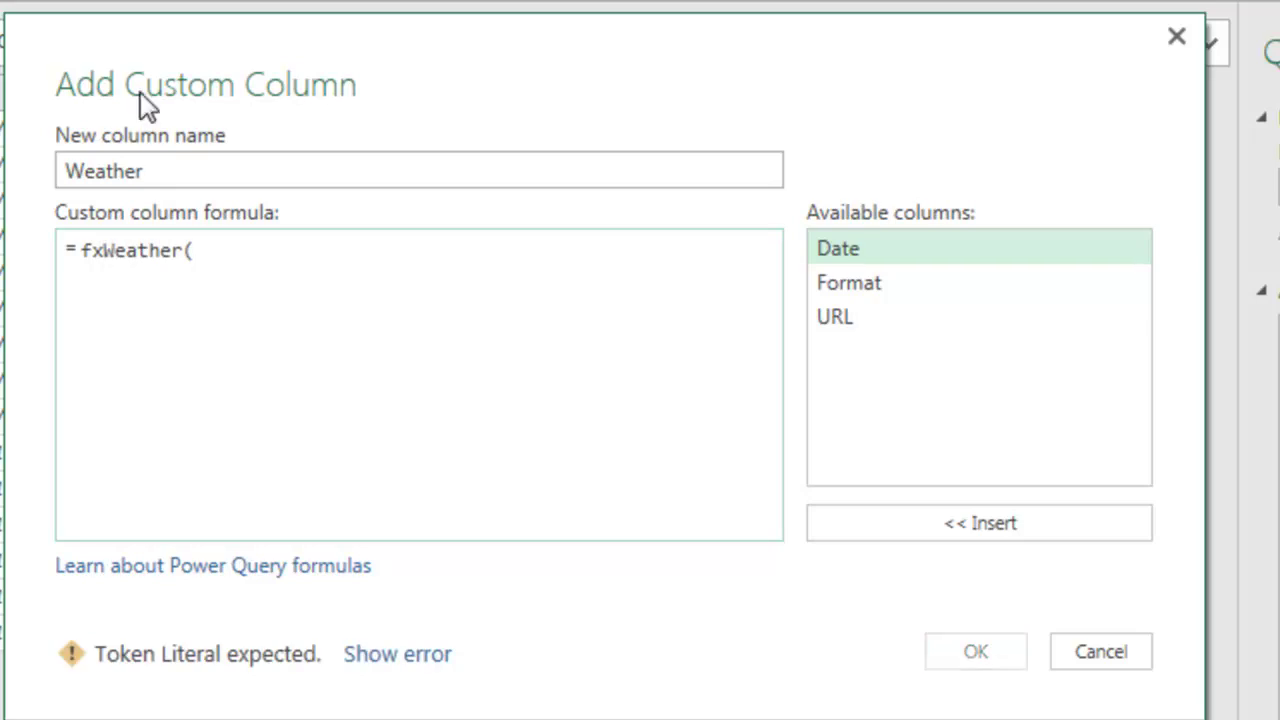
double_click(835, 316)
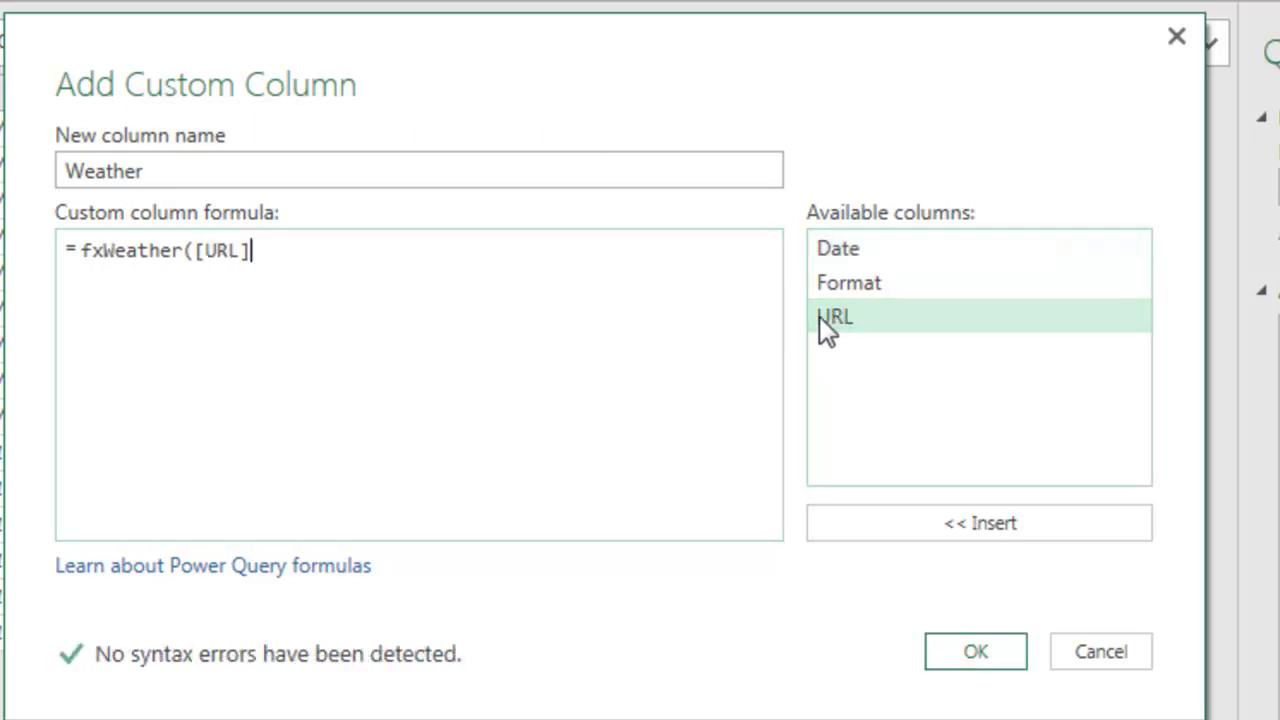
text())
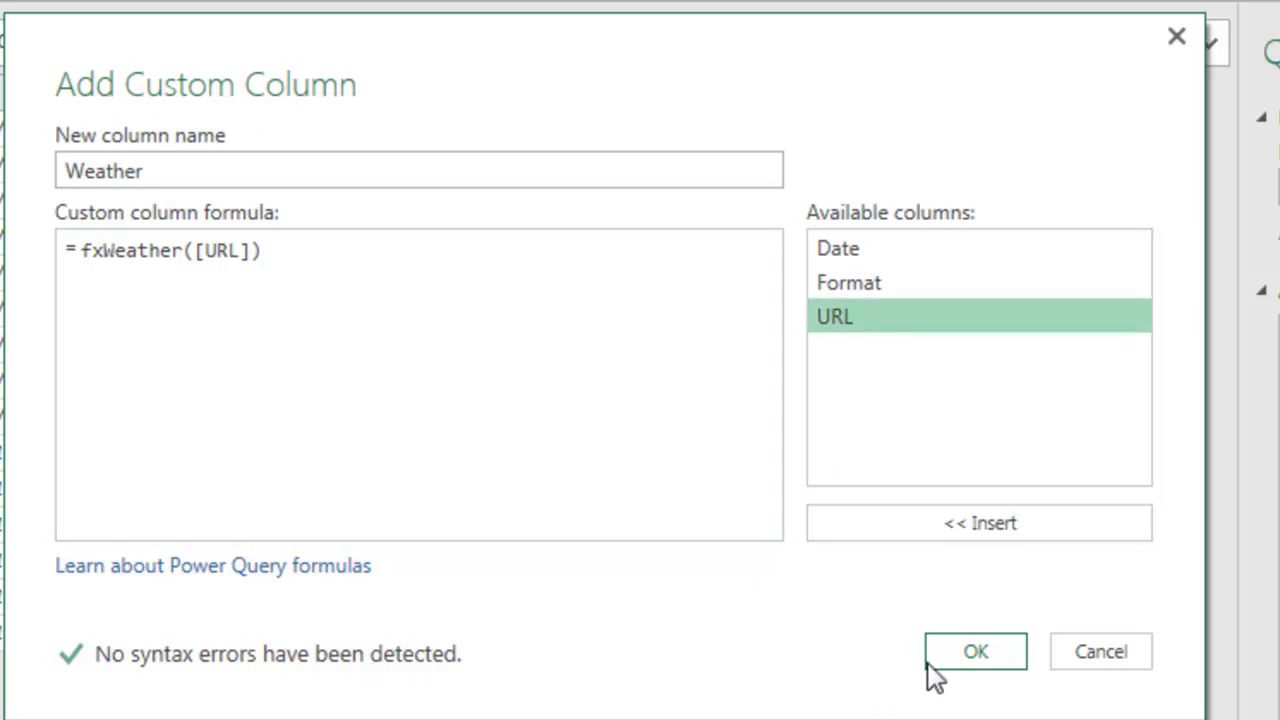
Step: Confirm the Weather column and set the current workbook's privacy level to Public
click(975, 655)
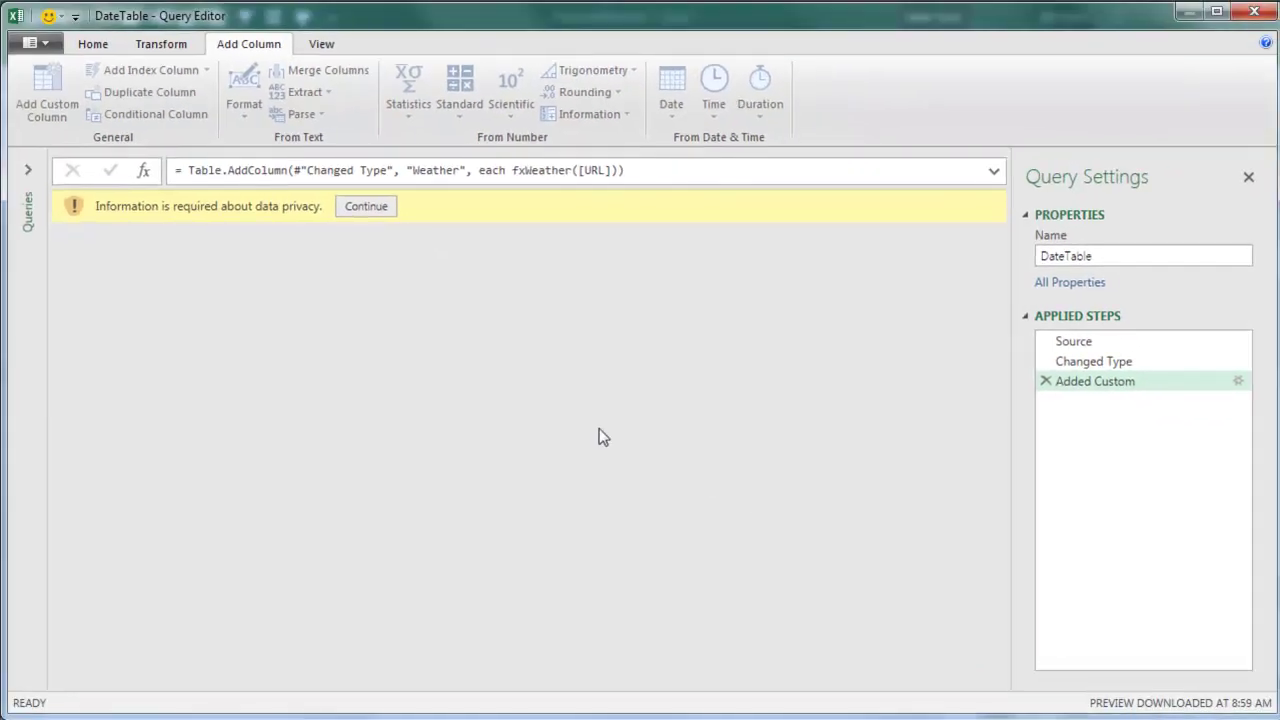
click(368, 206)
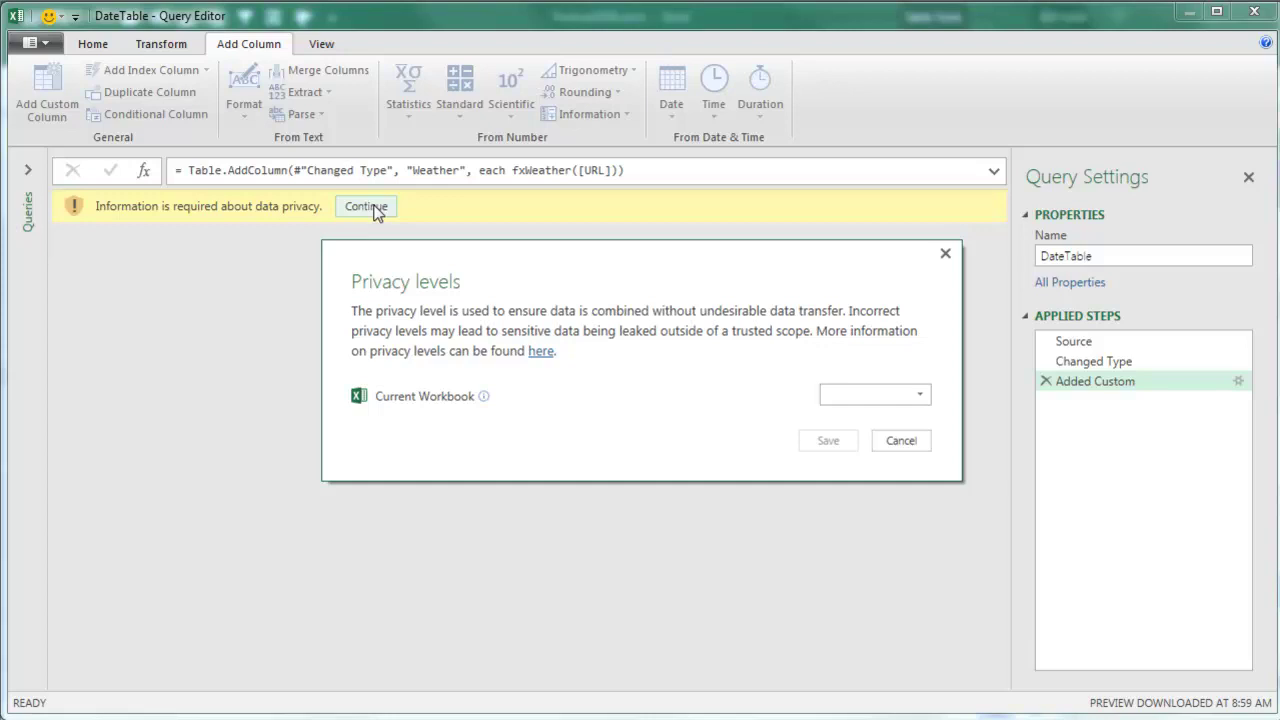
click(865, 394)
click(852, 415)
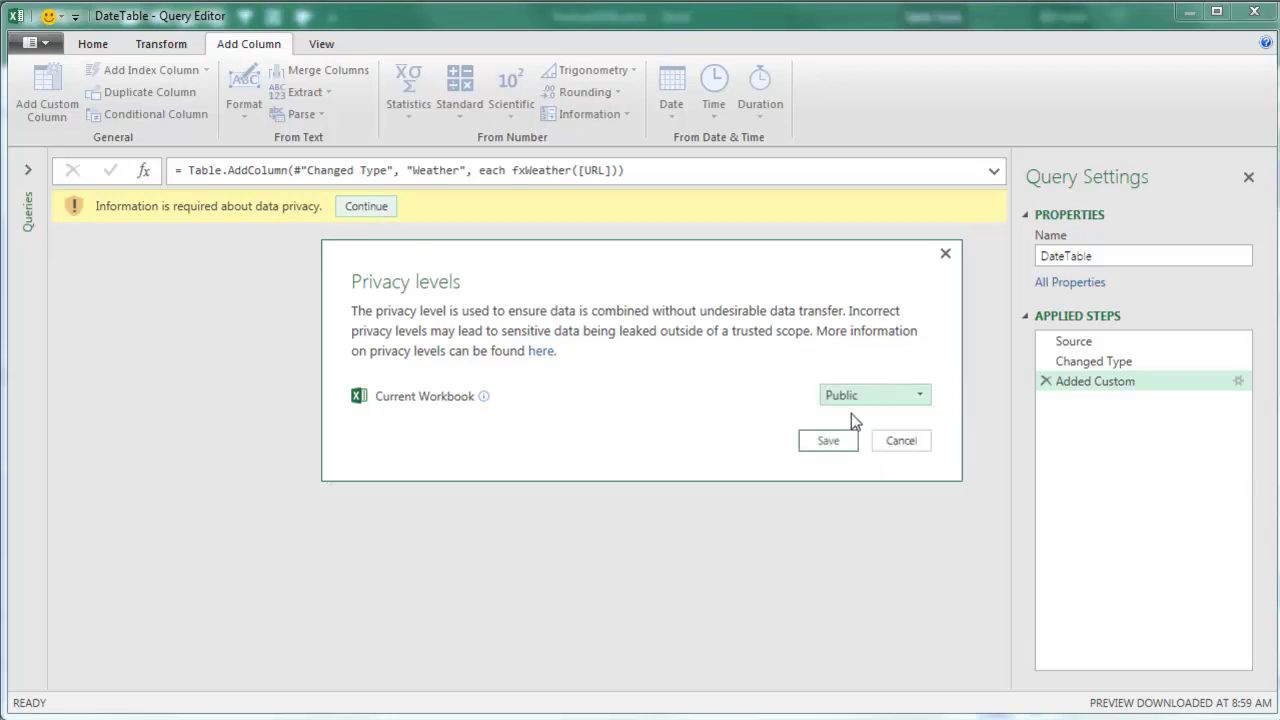
click(836, 441)
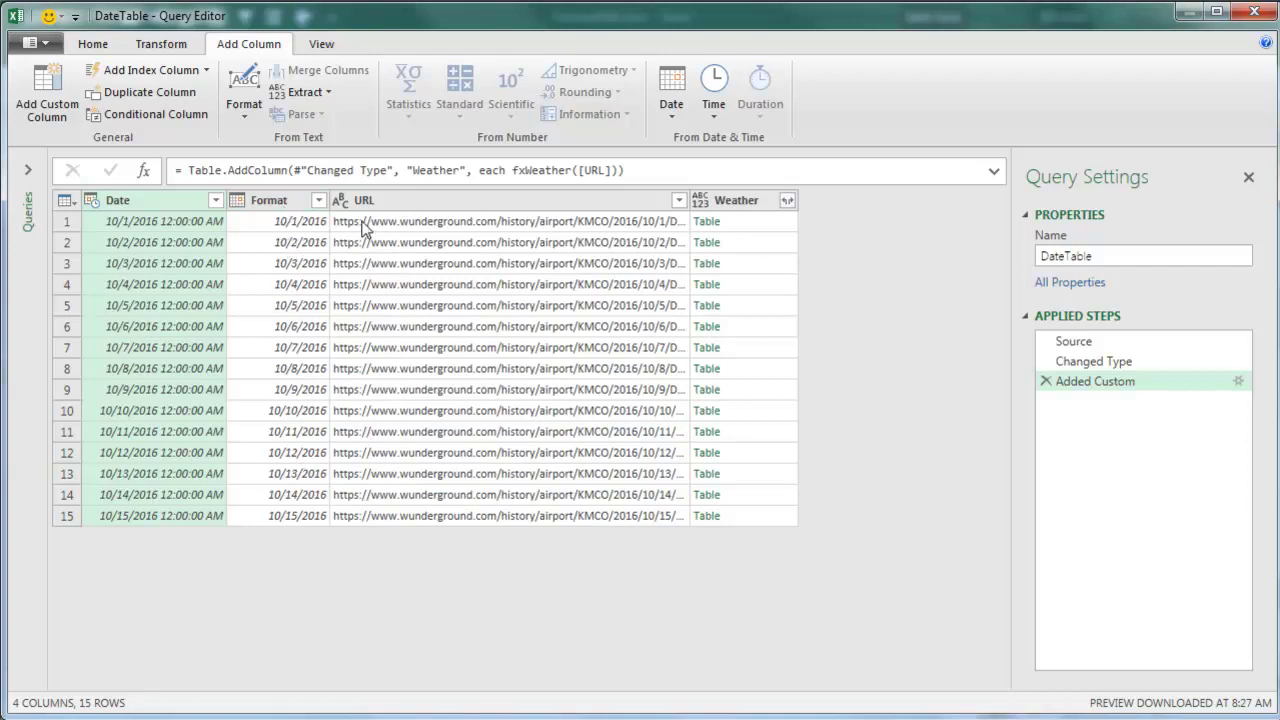
Step: Expand the Weather column into its fields without the Weather name prefix
click(788, 202)
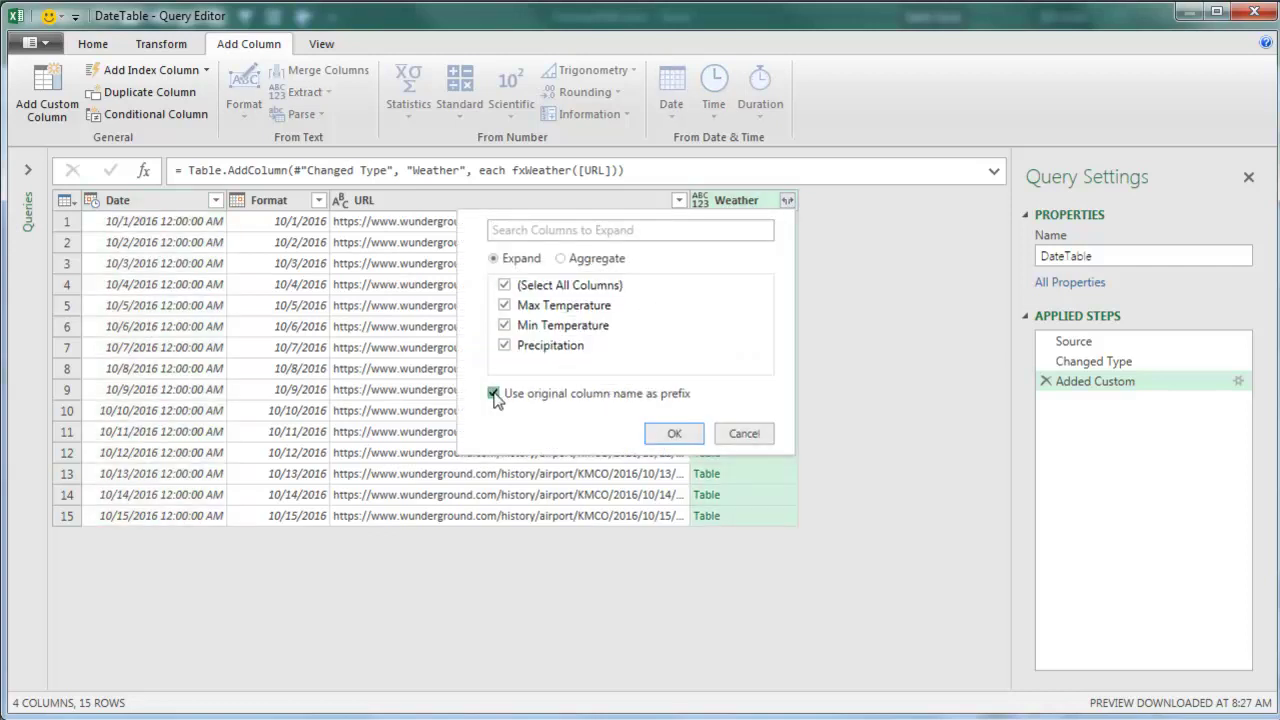
click(495, 394)
click(676, 435)
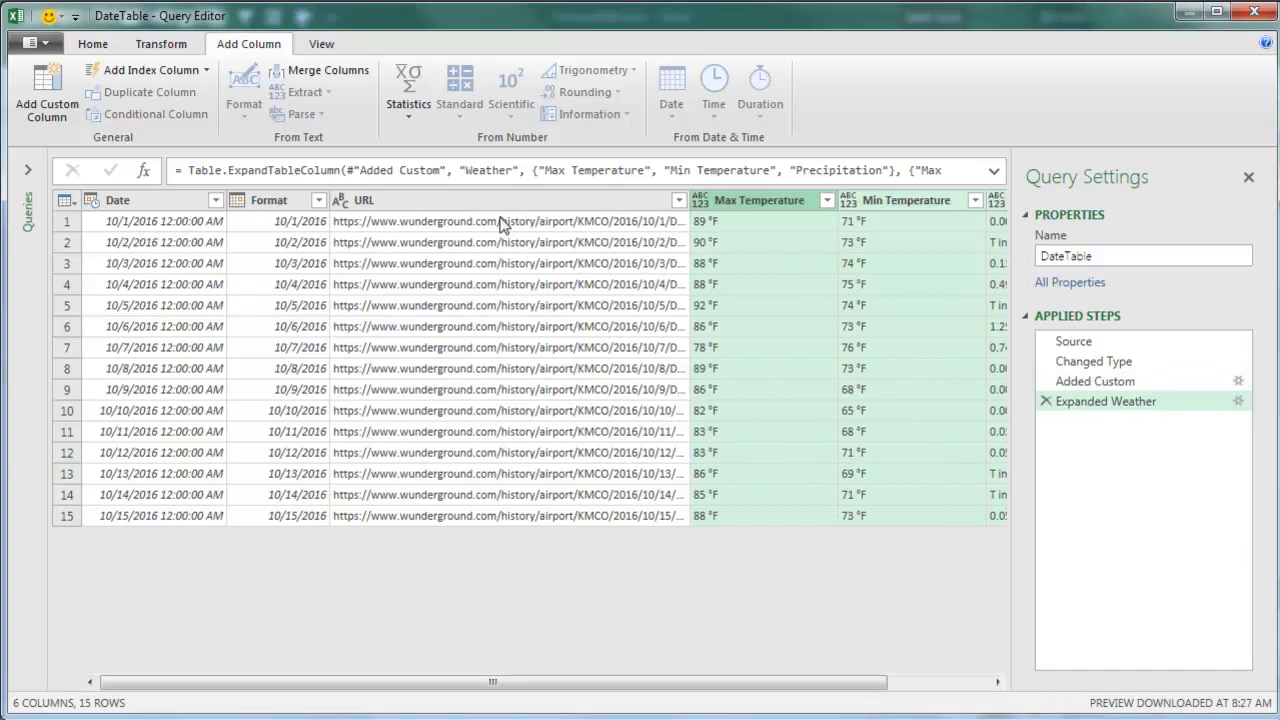
Step: Remove the Format and URL columns from the query
click(279, 202)
right_click(279, 202)
click(330, 237)
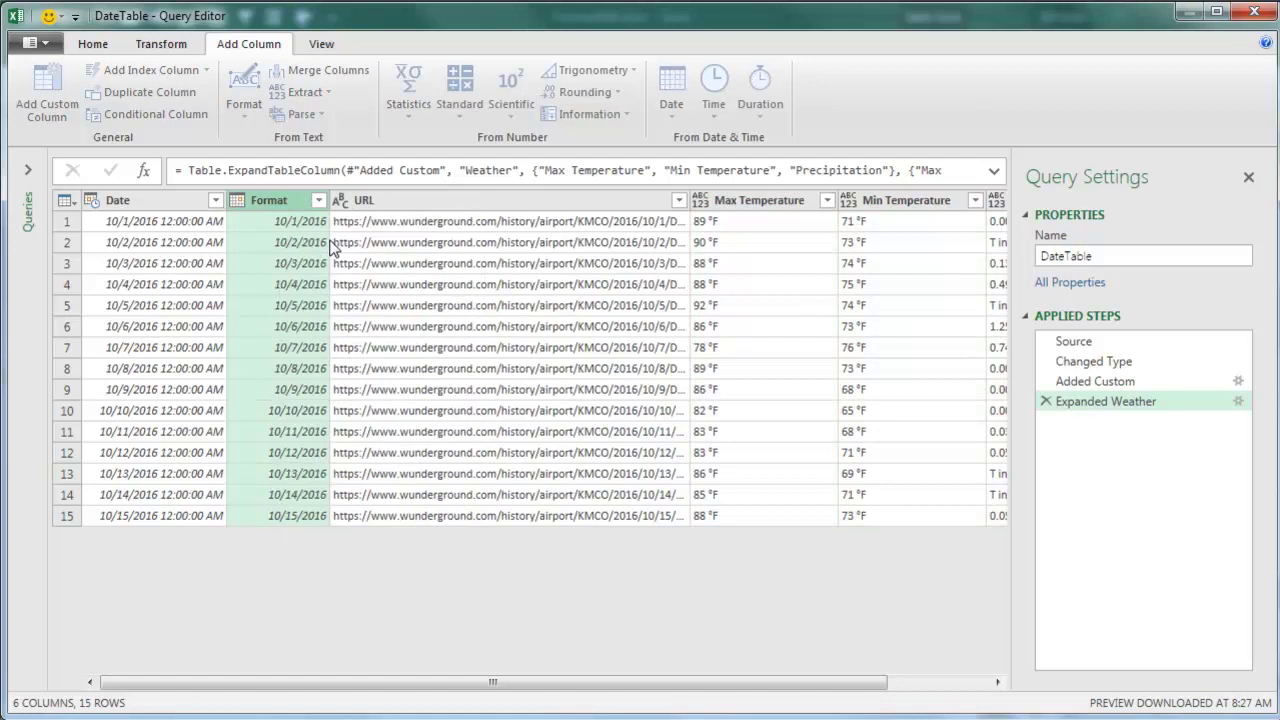
right_click(331, 210)
click(380, 243)
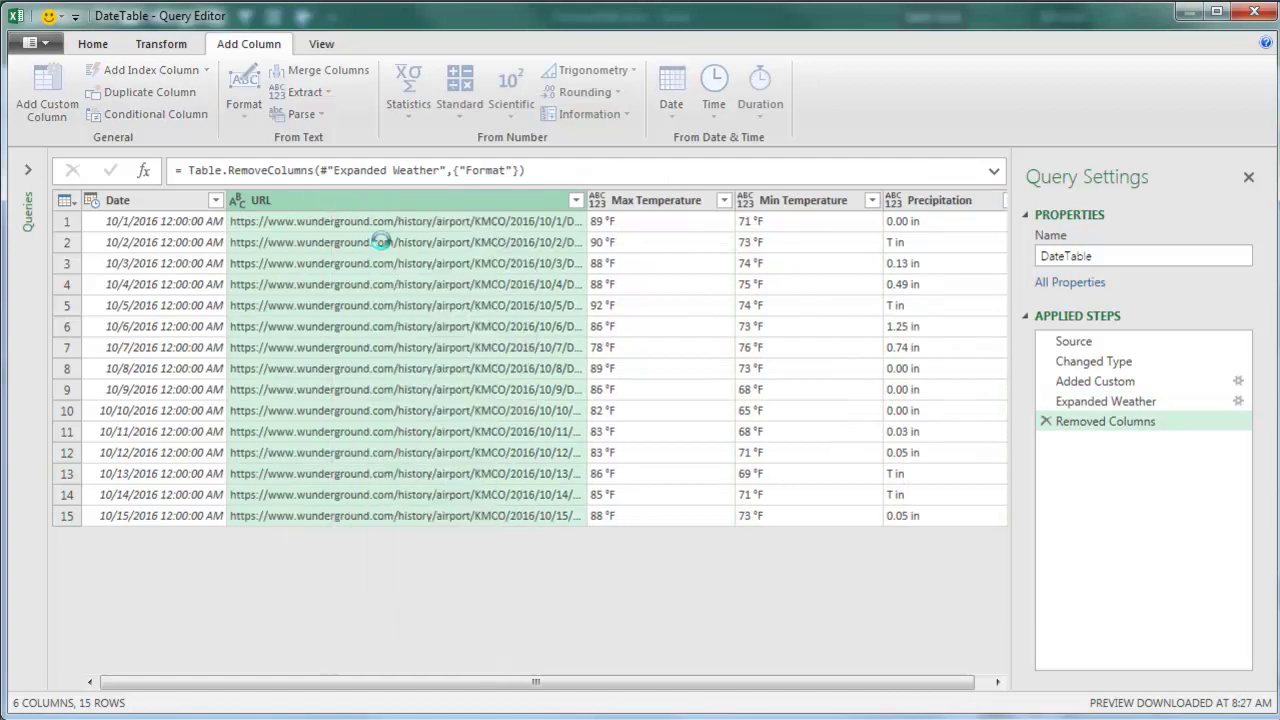
Step: Change the DateTable query's Date column data type to Date, removing the 12:00:00 AM times
click(175, 204)
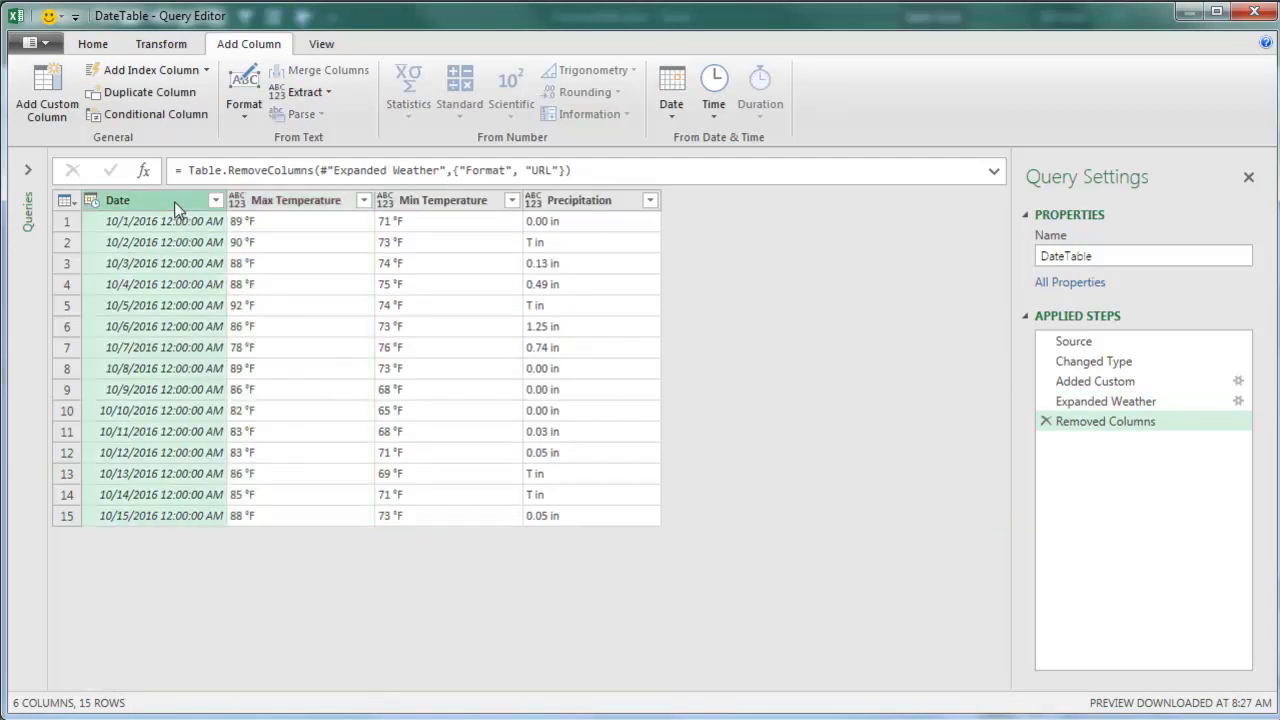
click(161, 44)
click(325, 72)
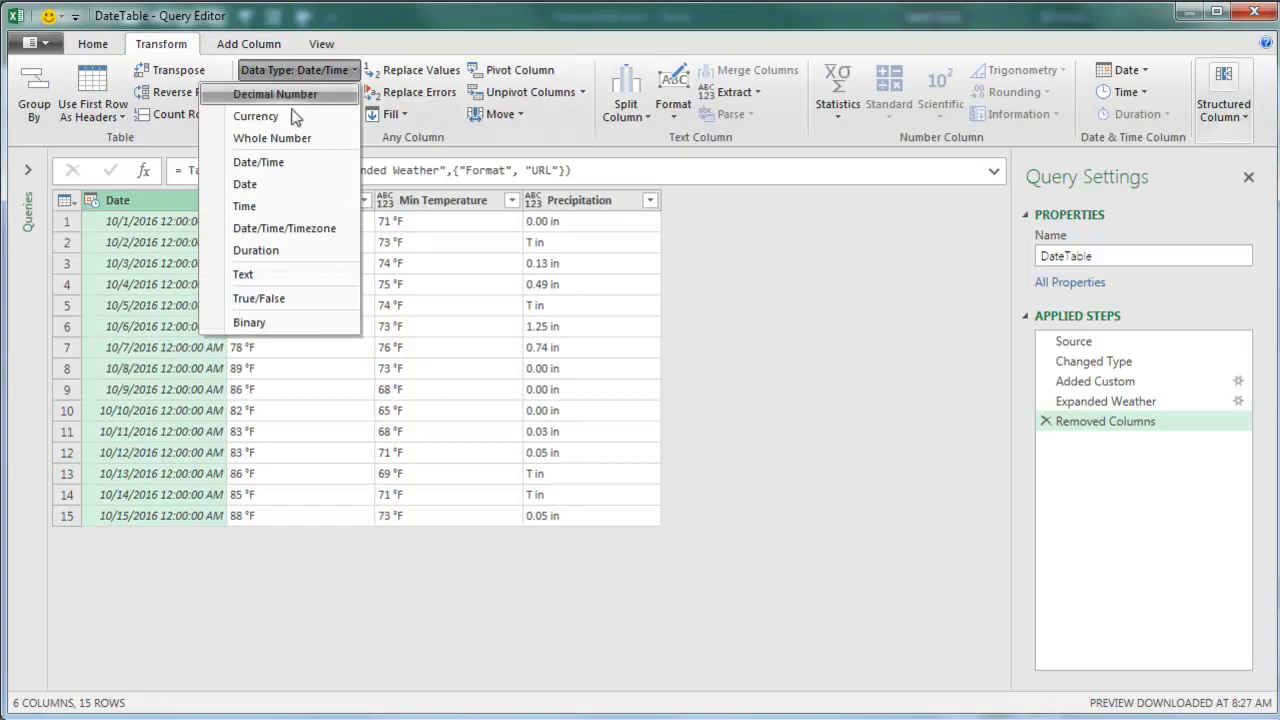
click(262, 184)
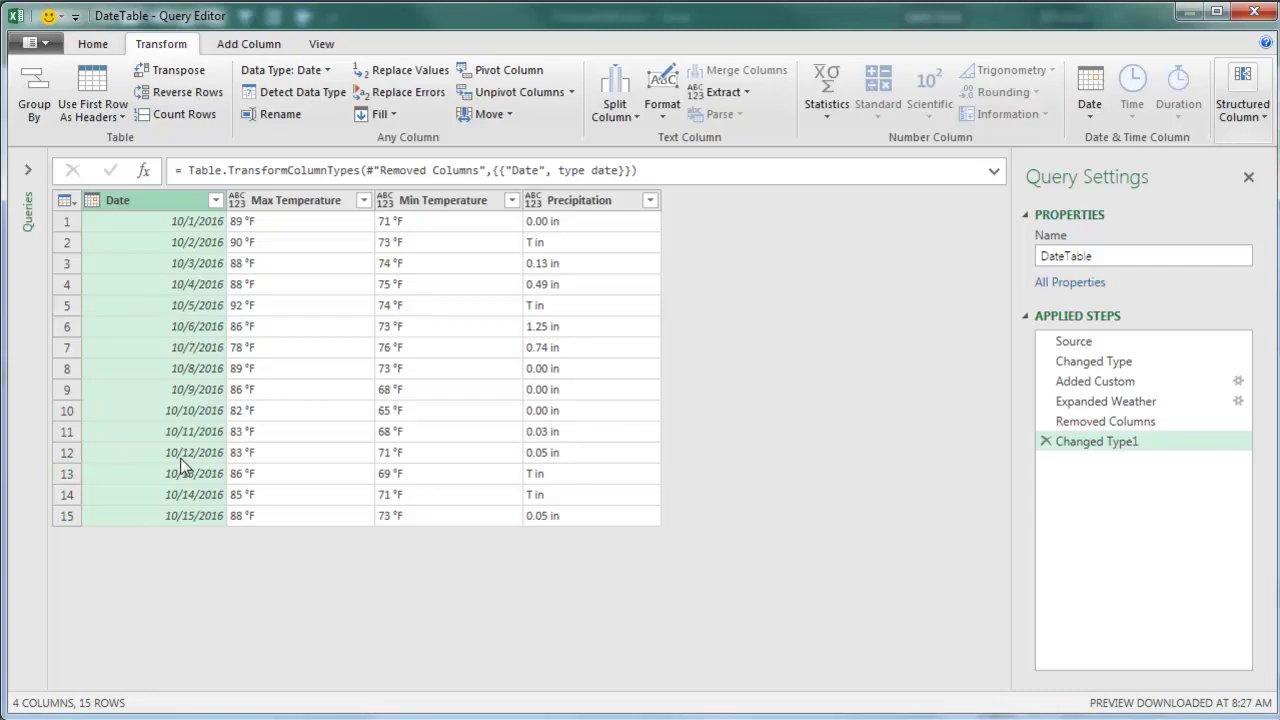
click(93, 45)
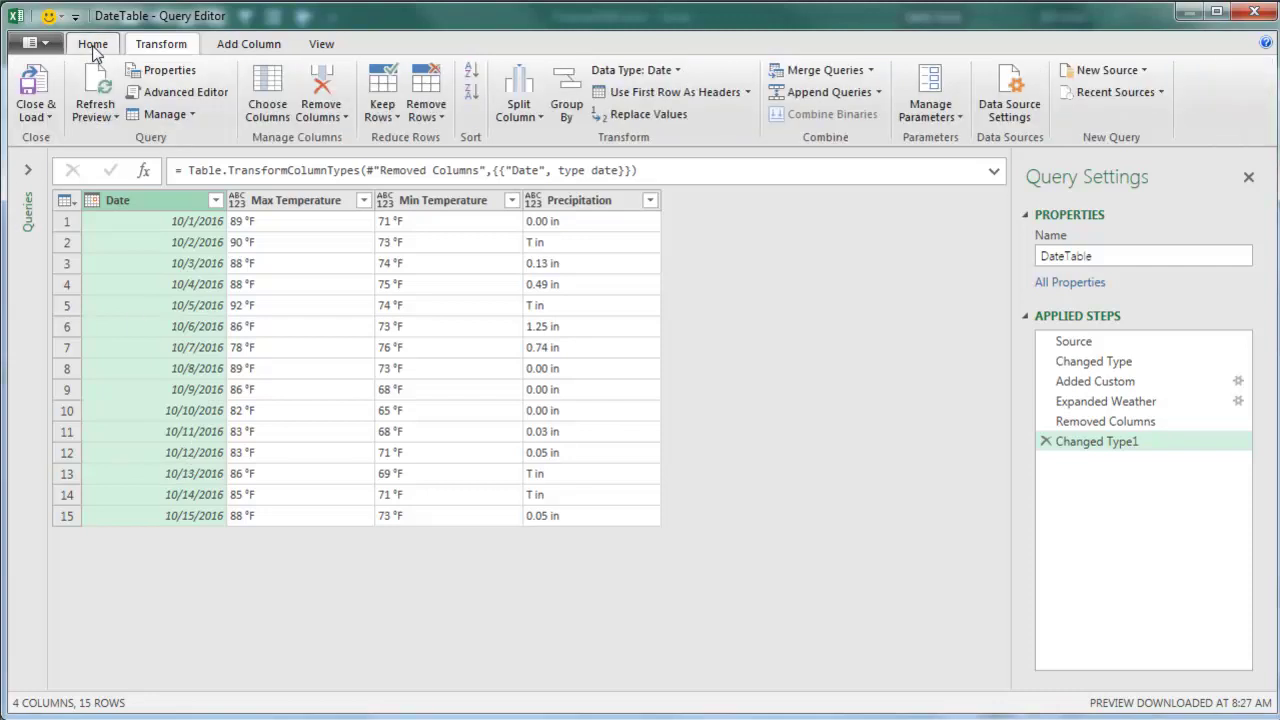
Step: Close & Load the DateTable query as a 15-row October 2016 weather table on Sheet4
click(40, 88)
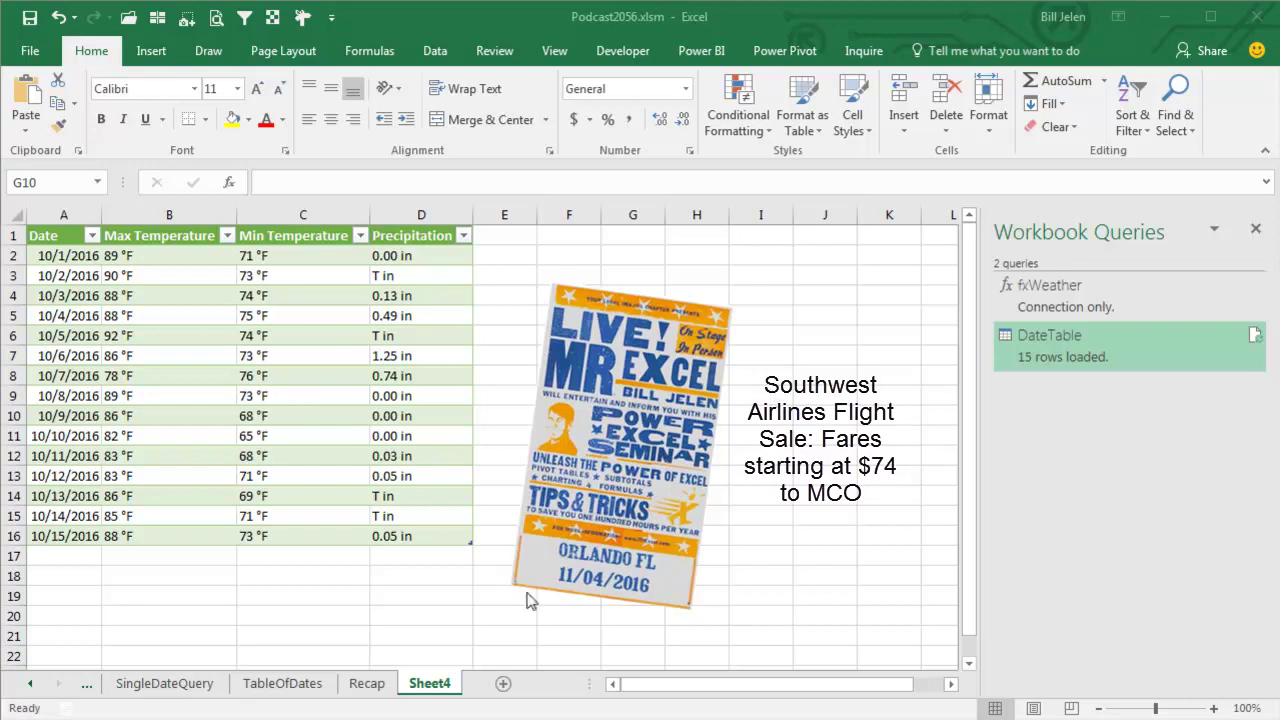
click(368, 684)
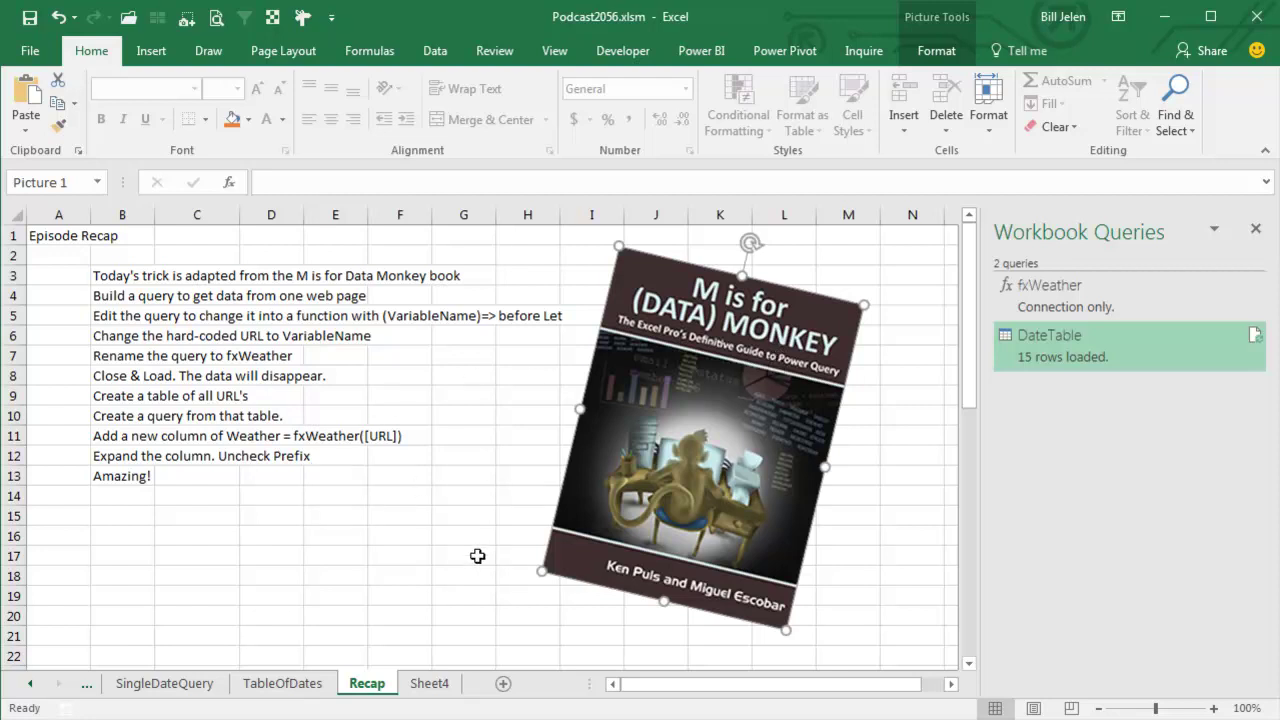
click(428, 684)
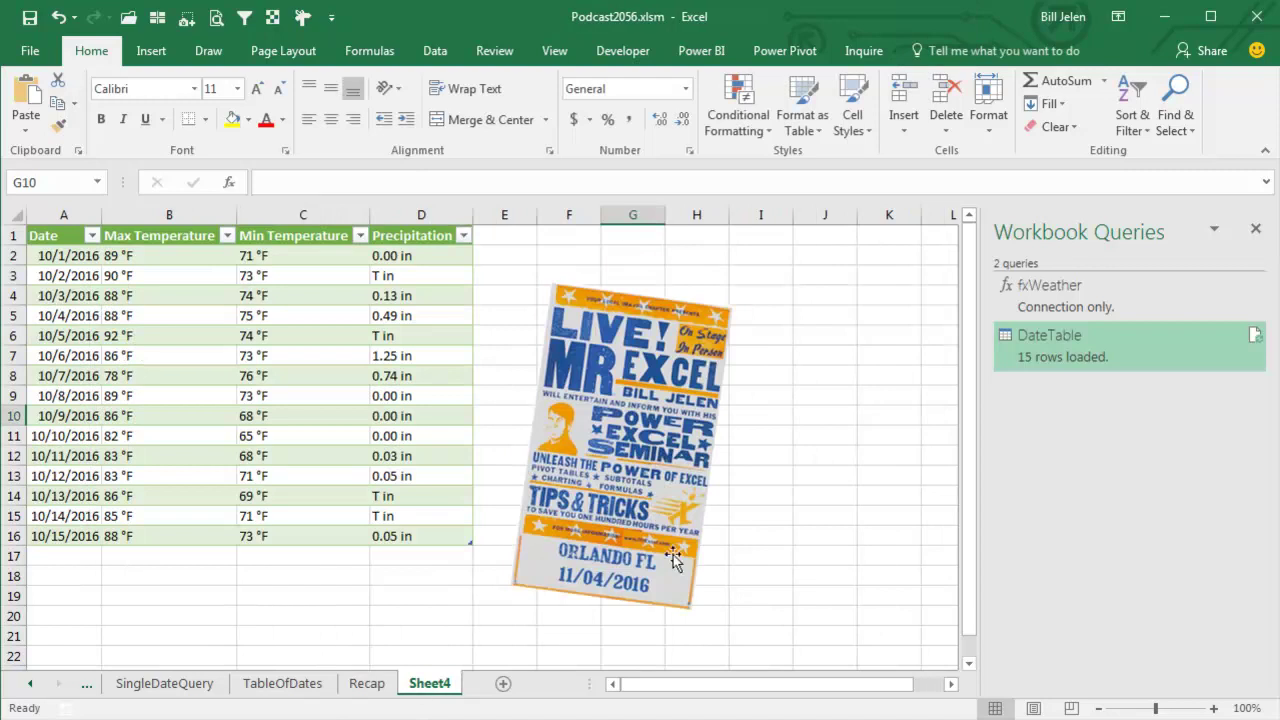